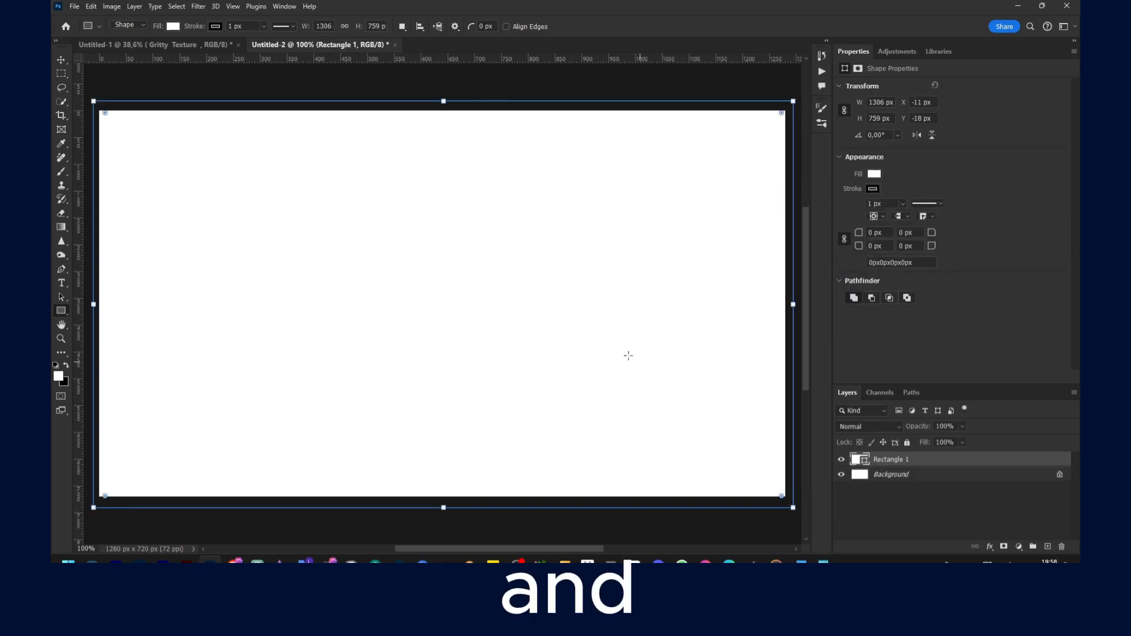
- Fill the canvas-sized rectangle with the recently used dark navy blue and add an empty layer above it
click(172, 26)
click(107, 82)
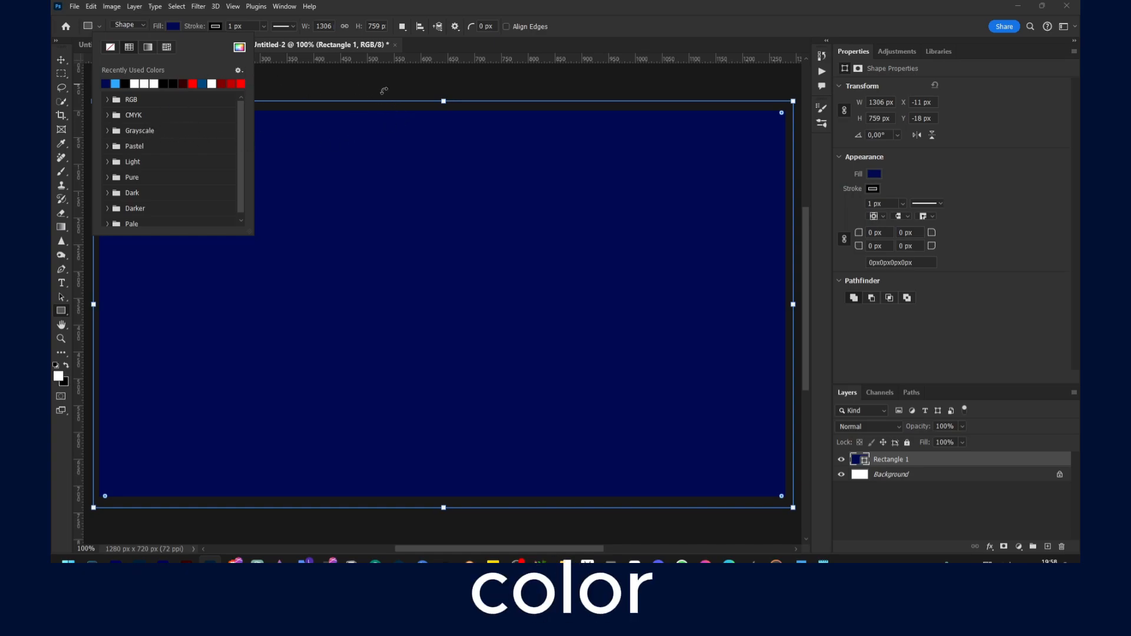
click(61, 60)
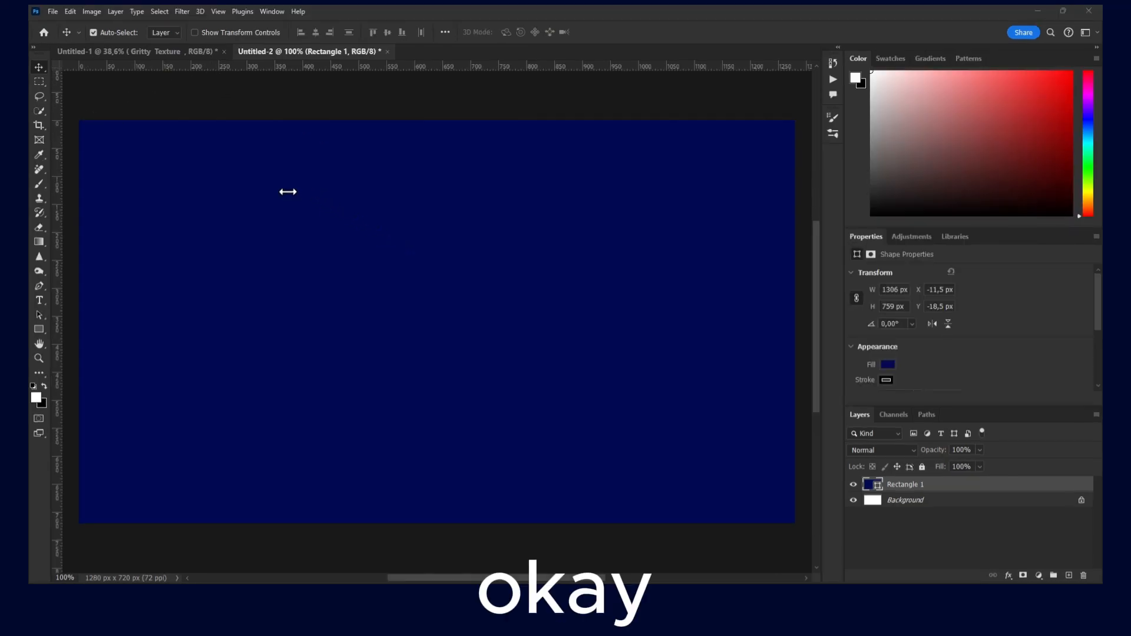
click(1069, 575)
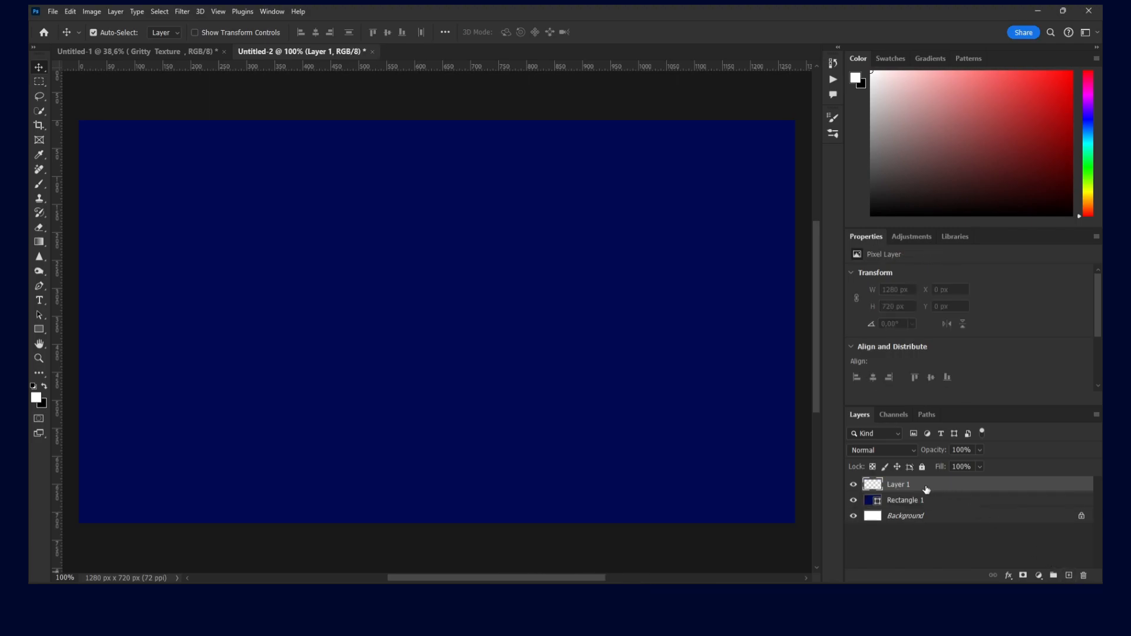
click(168, 11)
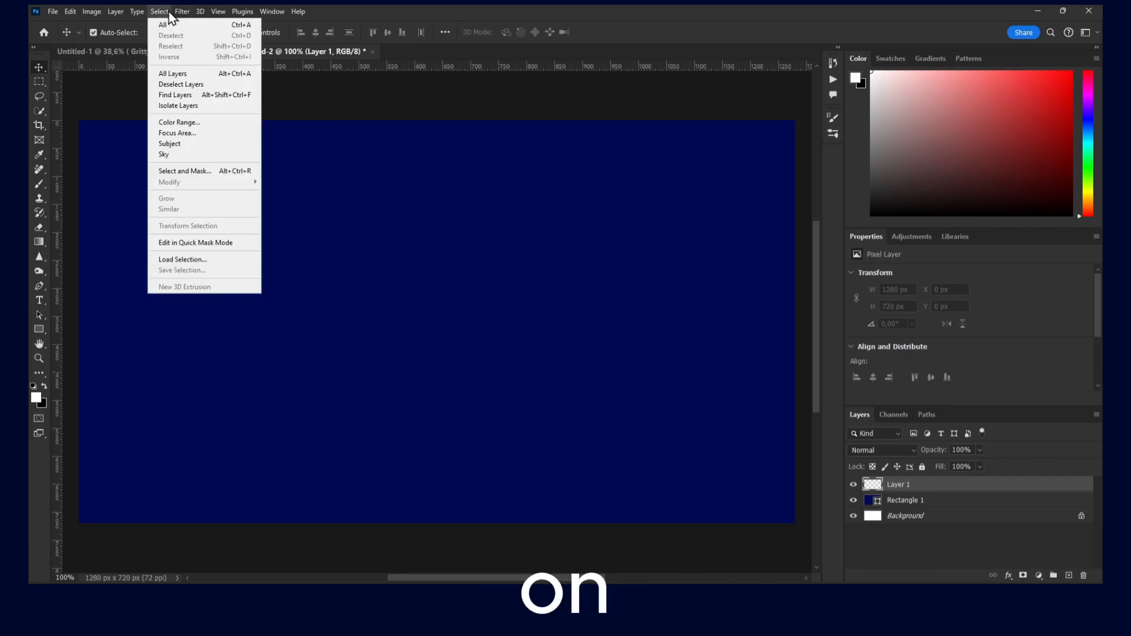
mouse_move(183, 14)
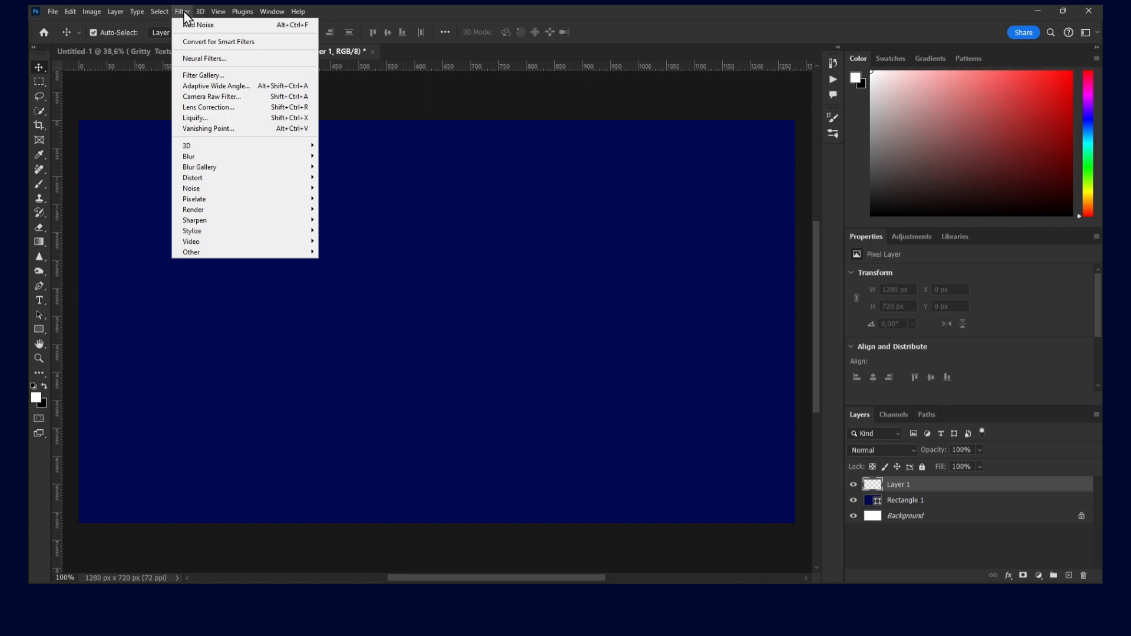
mouse_move(143, 13)
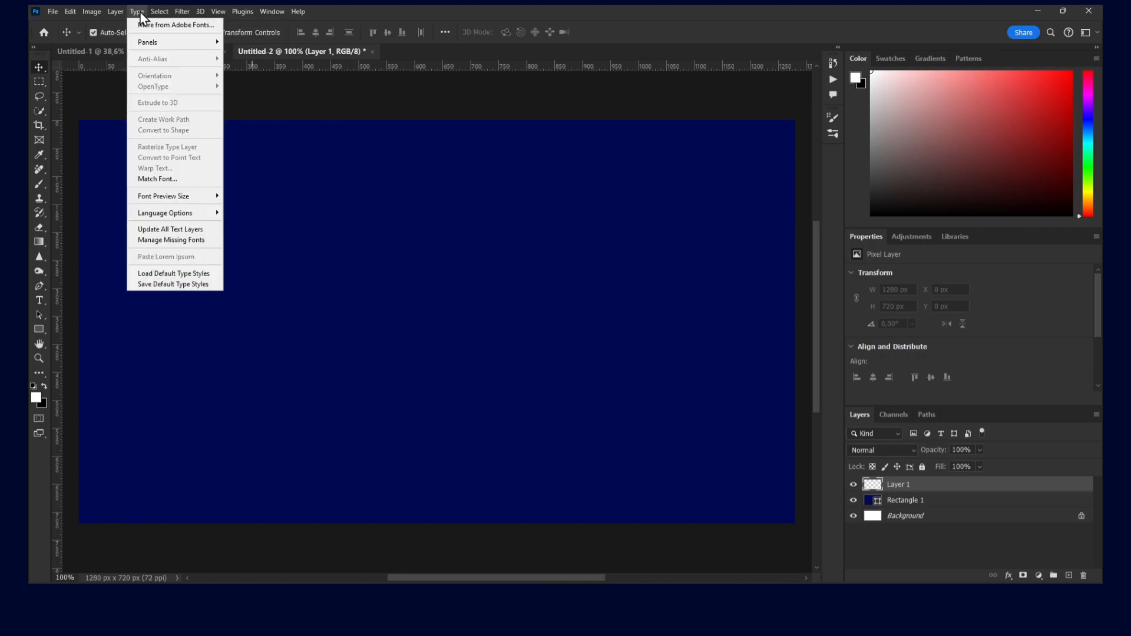
click(468, 258)
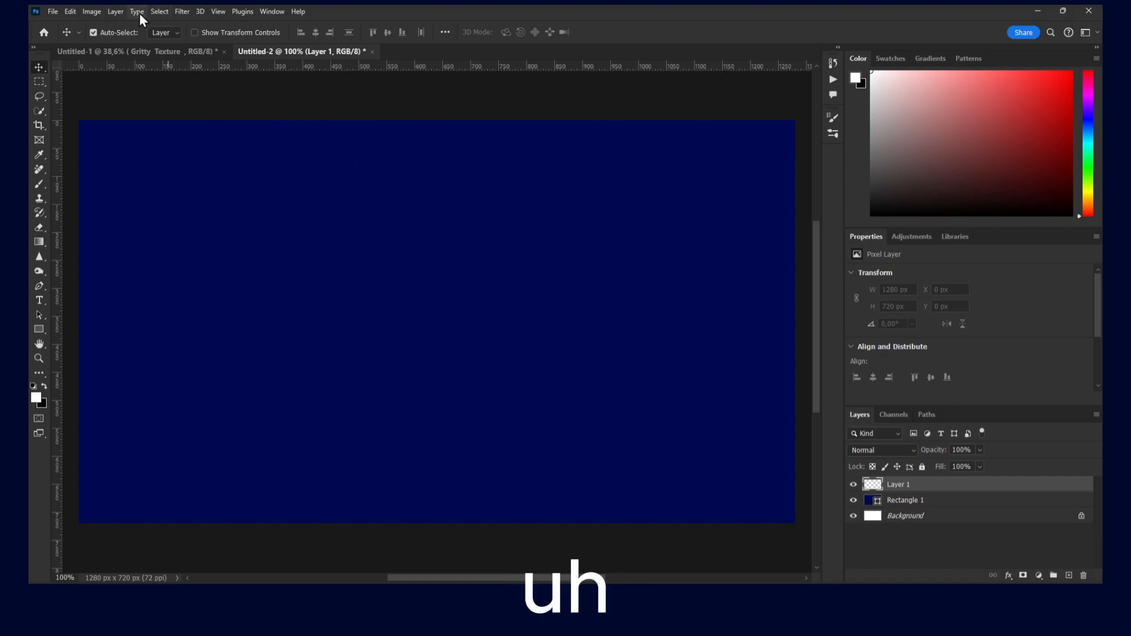
- Fill the new empty layer with 50% Gray in Normal mode at 100% opacity
click(70, 11)
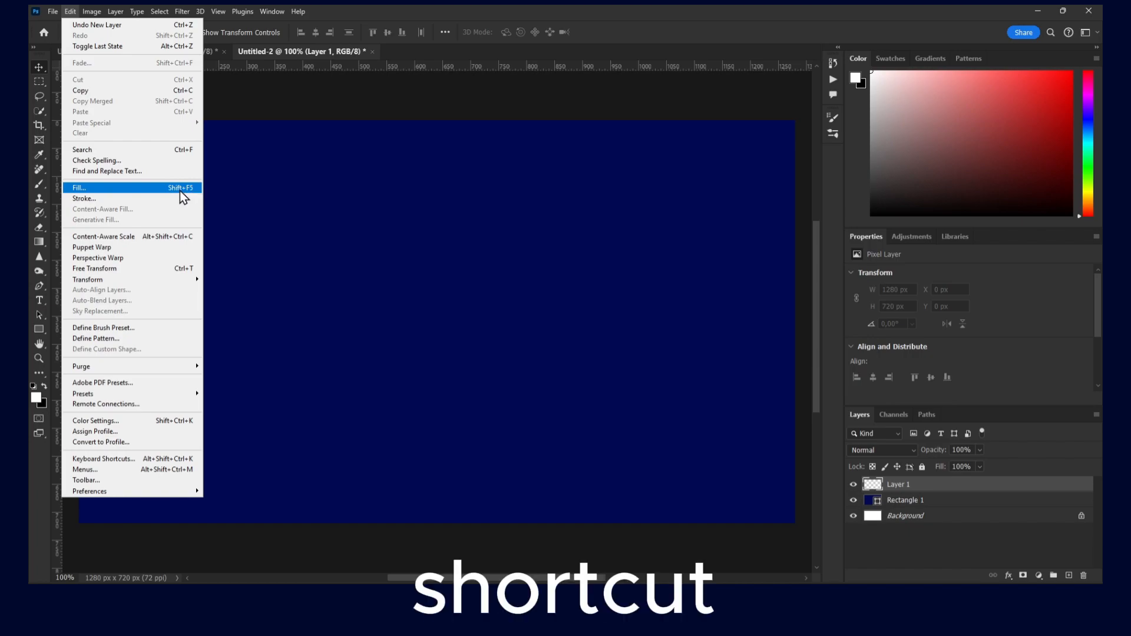
click(338, 183)
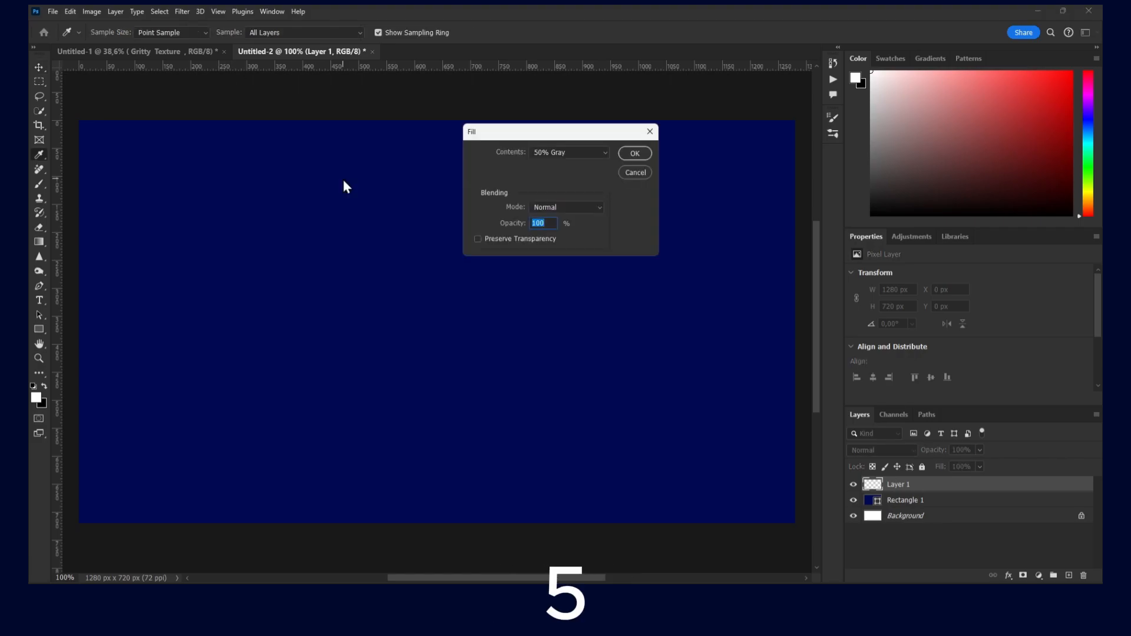
click(567, 154)
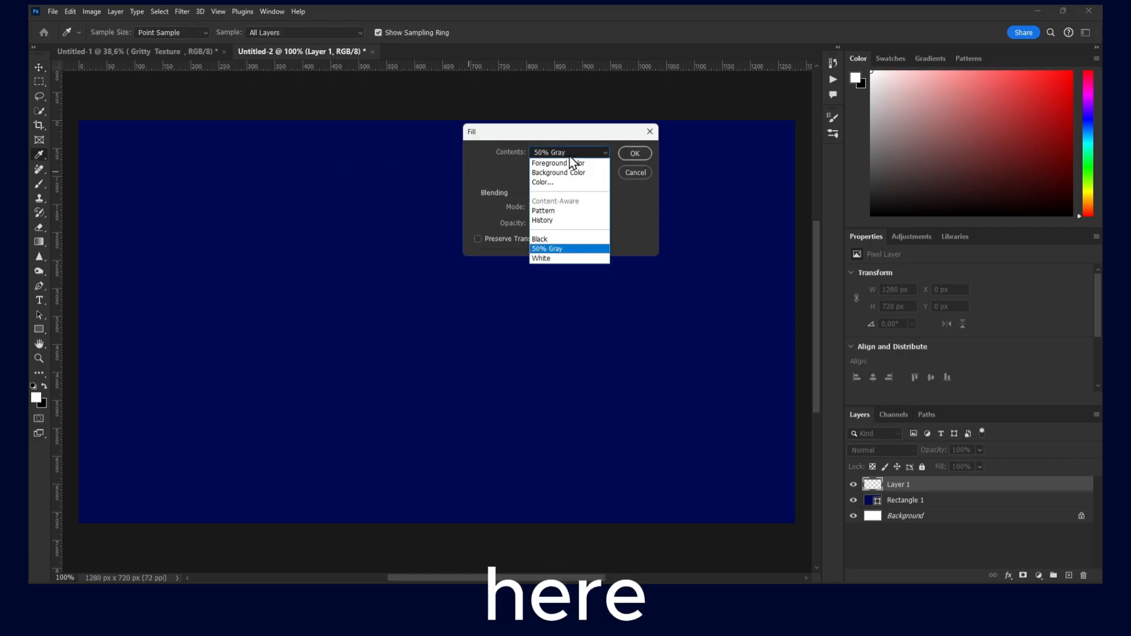
click(564, 249)
click(631, 154)
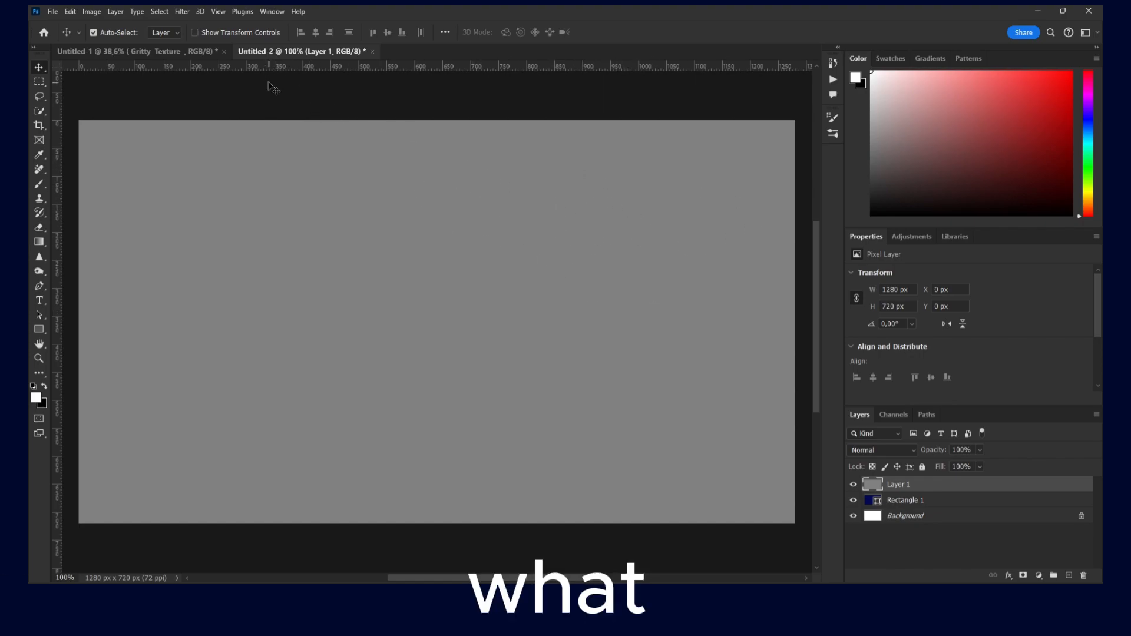
click(180, 11)
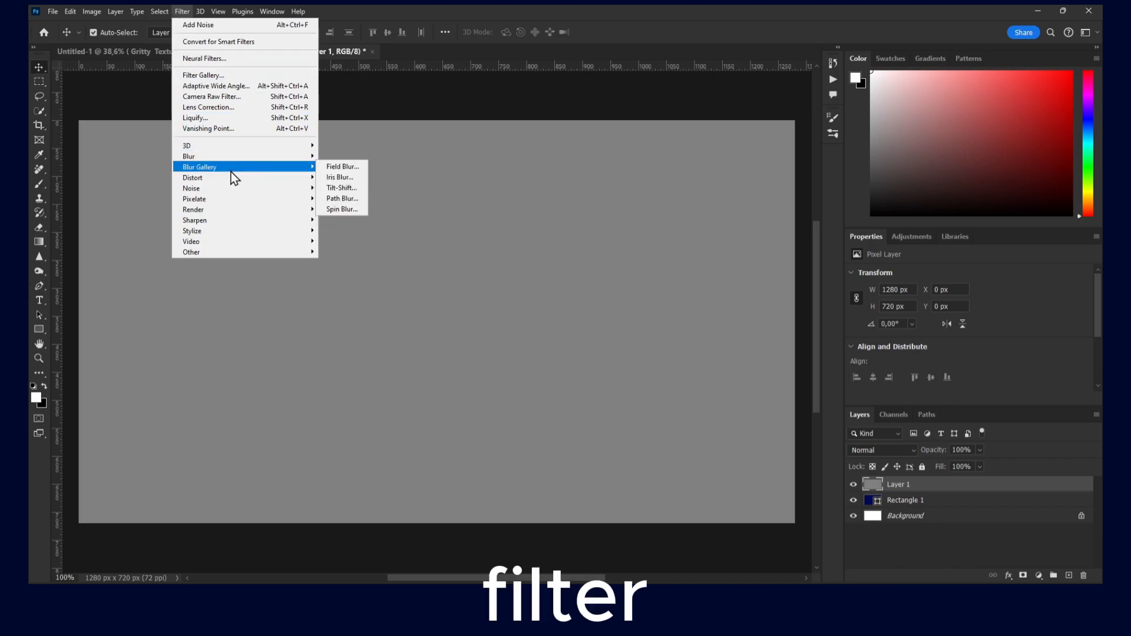
mouse_move(238, 190)
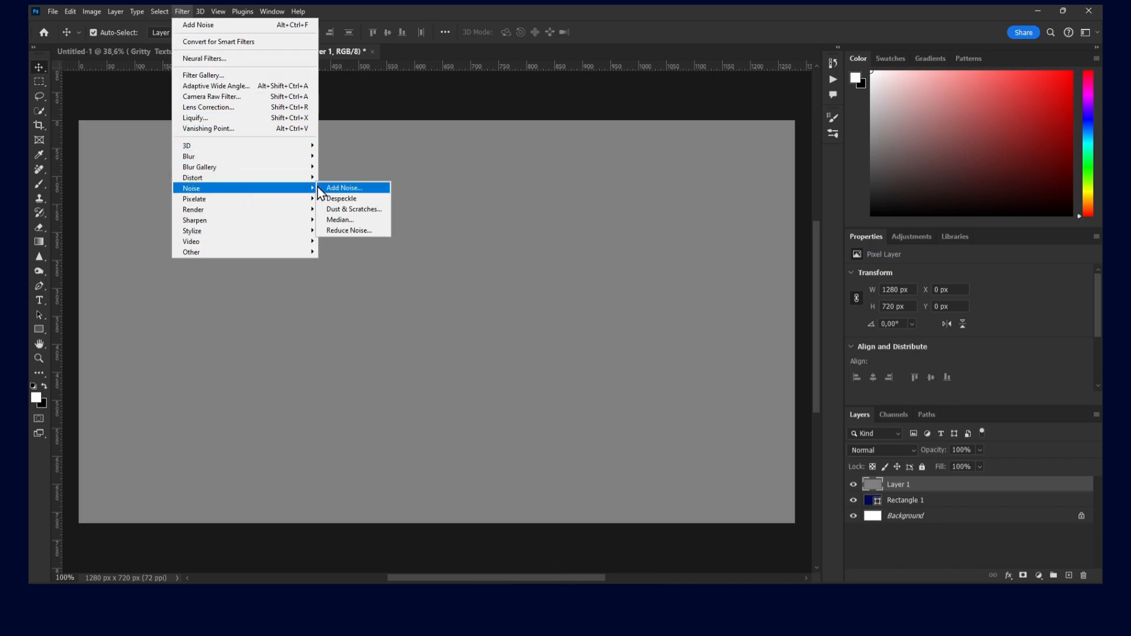
click(439, 6)
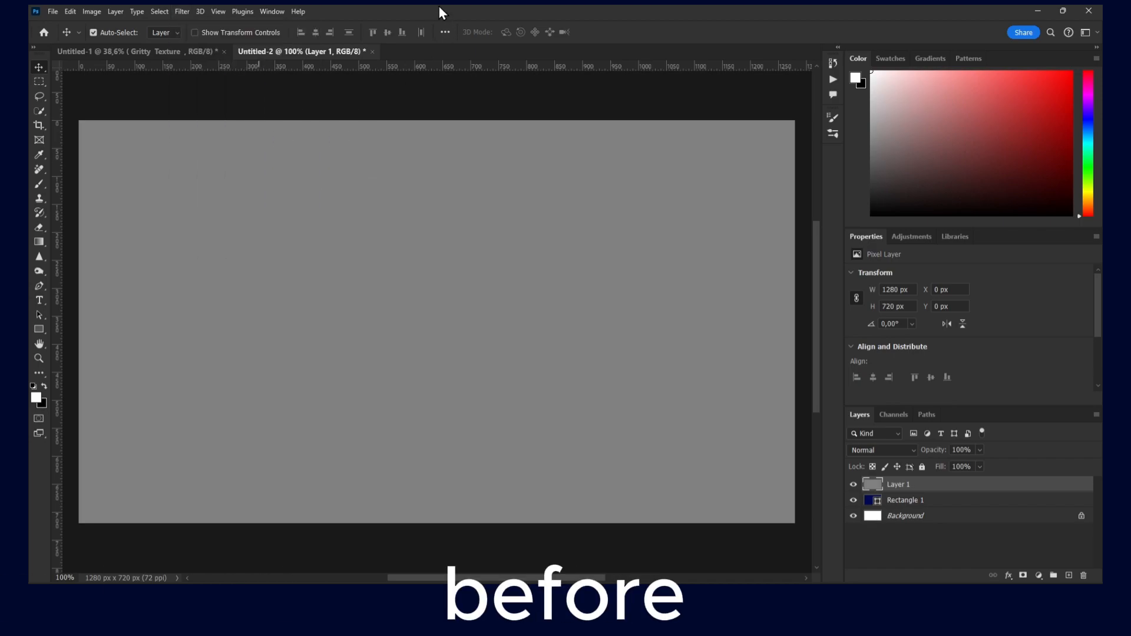
- Apply the Liquify filter to the gray layer with one diagonal warp stroke, using brush size 100
click(176, 13)
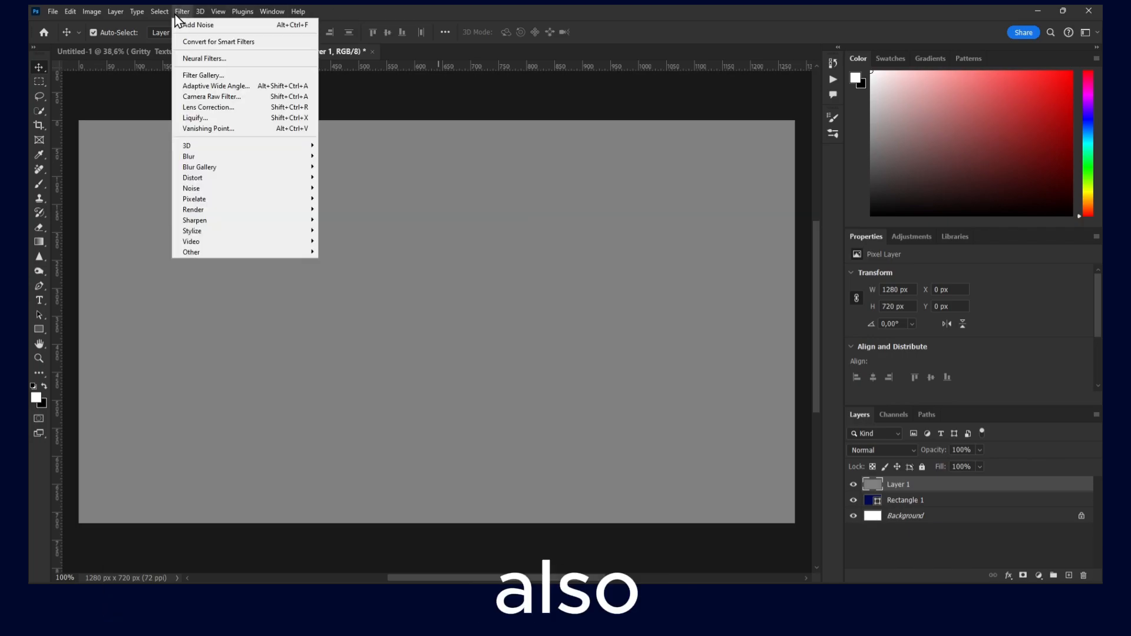
click(206, 119)
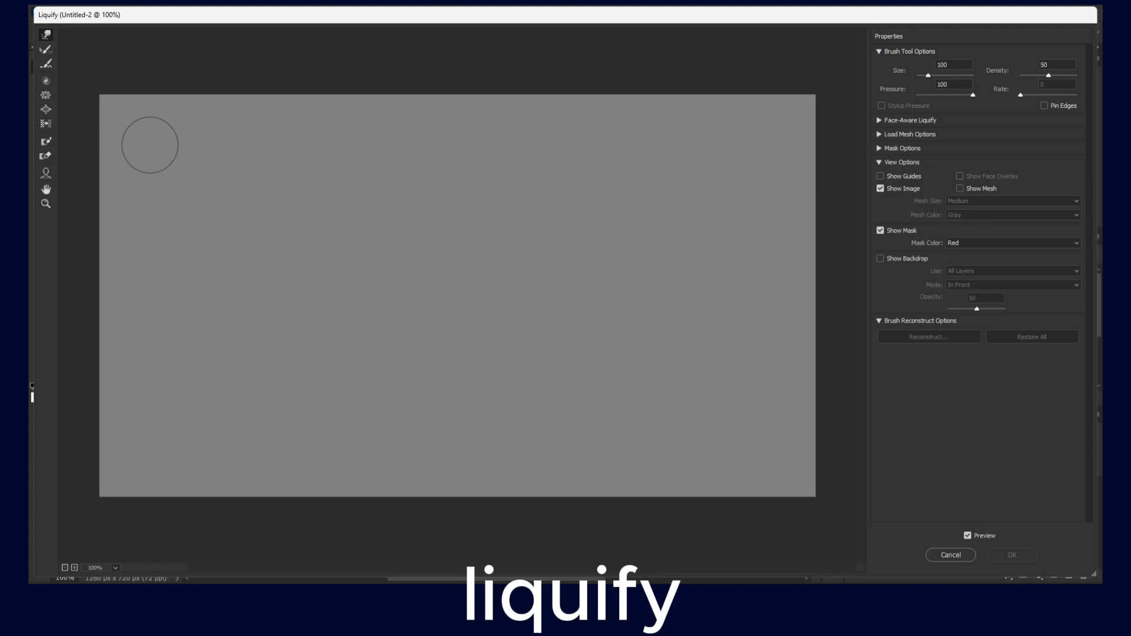
mouse_move(142, 146)
mouse_down()
mouse_move(388, 302)
mouse_move(650, 411)
mouse_up()
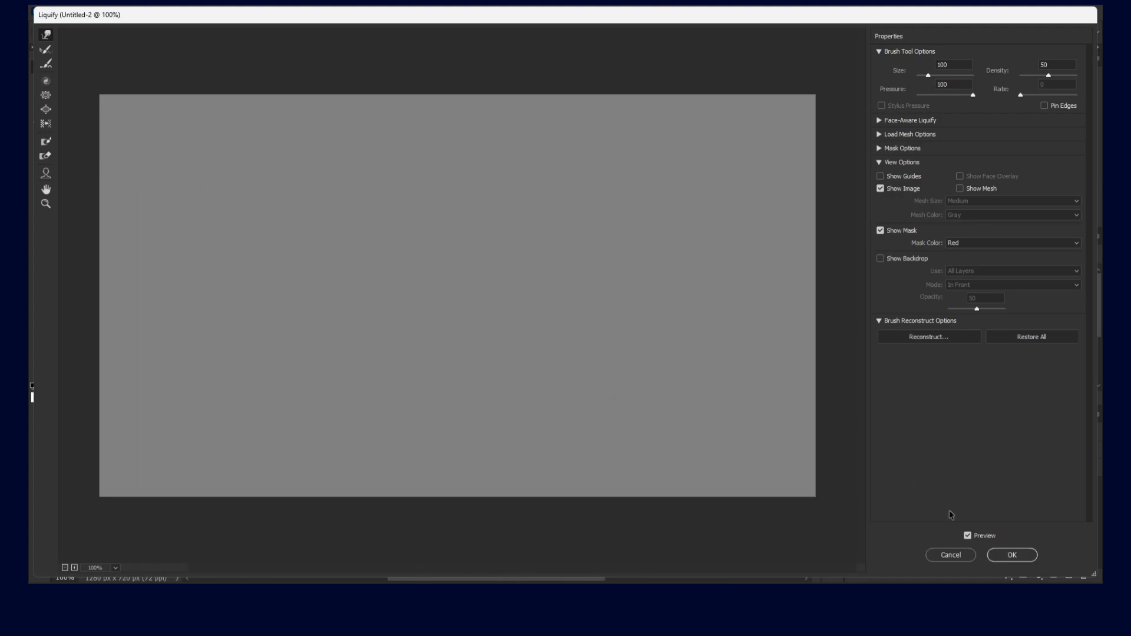
click(1012, 554)
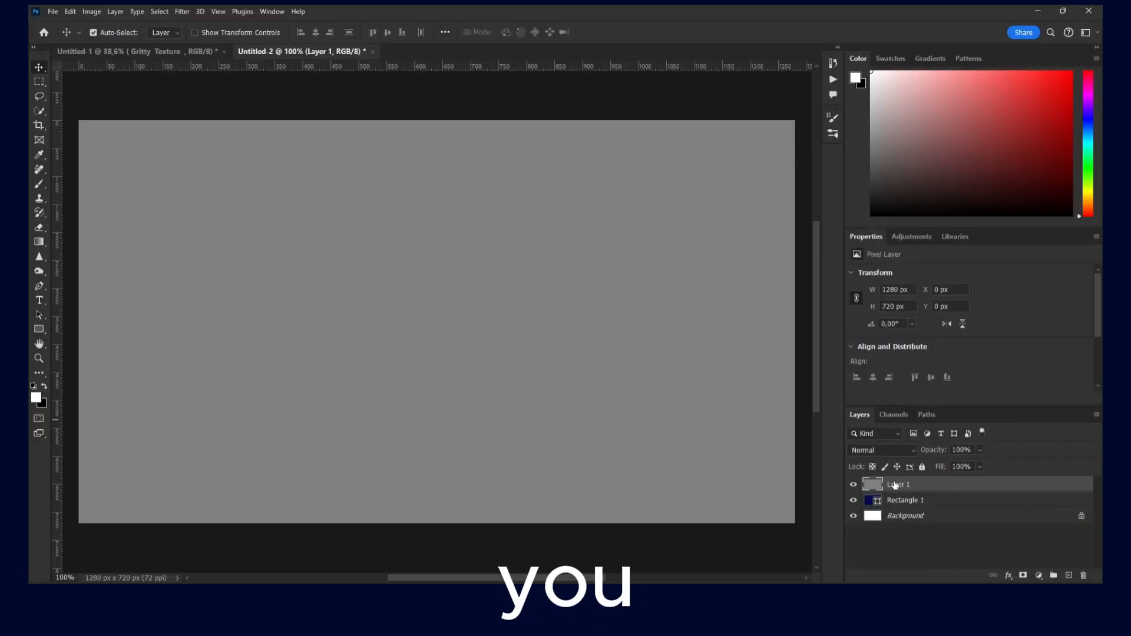
- Apply the Add Noise filter to the gray layer with an amount of about 6.78%, Gaussian distribution and Monochromatic enabled
click(894, 500)
click(896, 487)
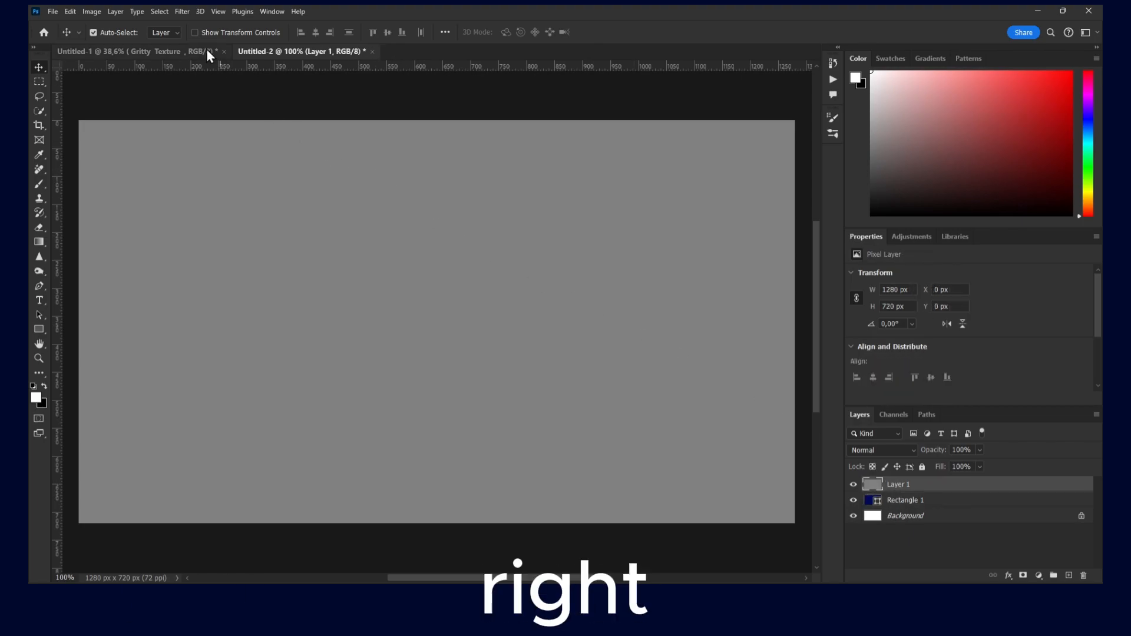
click(182, 11)
mouse_move(202, 200)
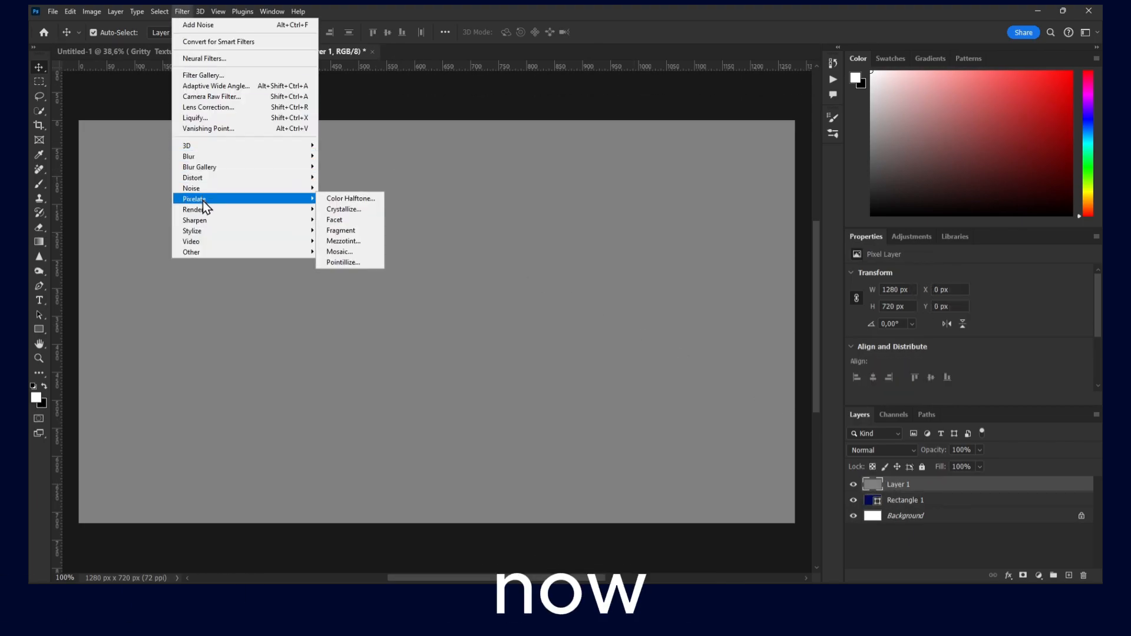
click(331, 190)
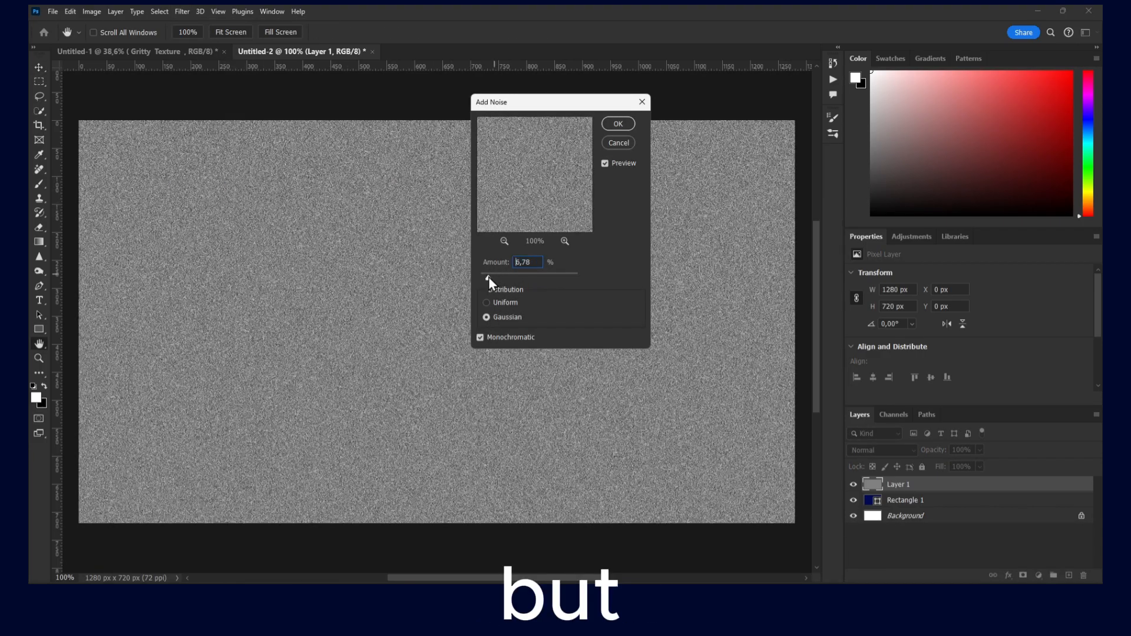
click(618, 123)
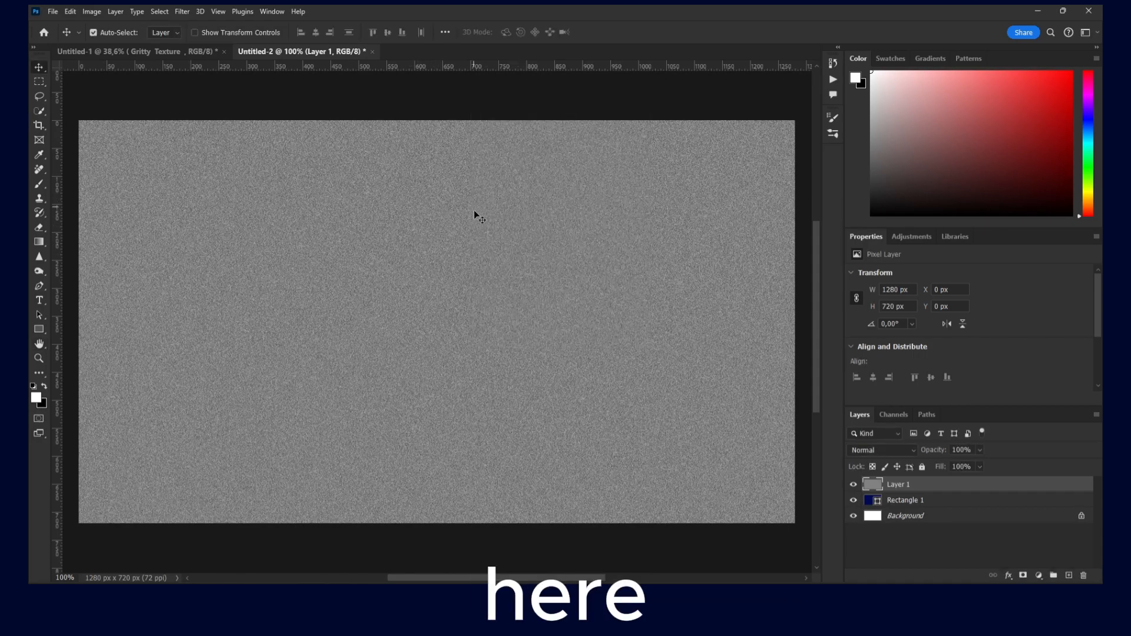
- Set the noise layer's blend mode to Overlay and inspect the grain over the navy rectangle up close
click(861, 450)
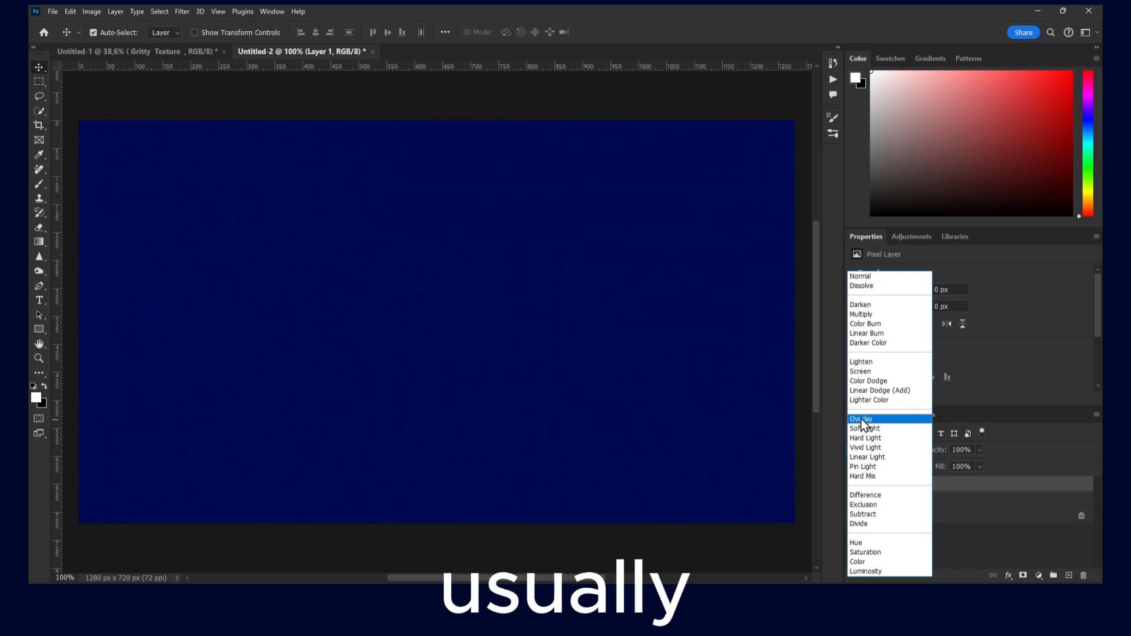
click(863, 419)
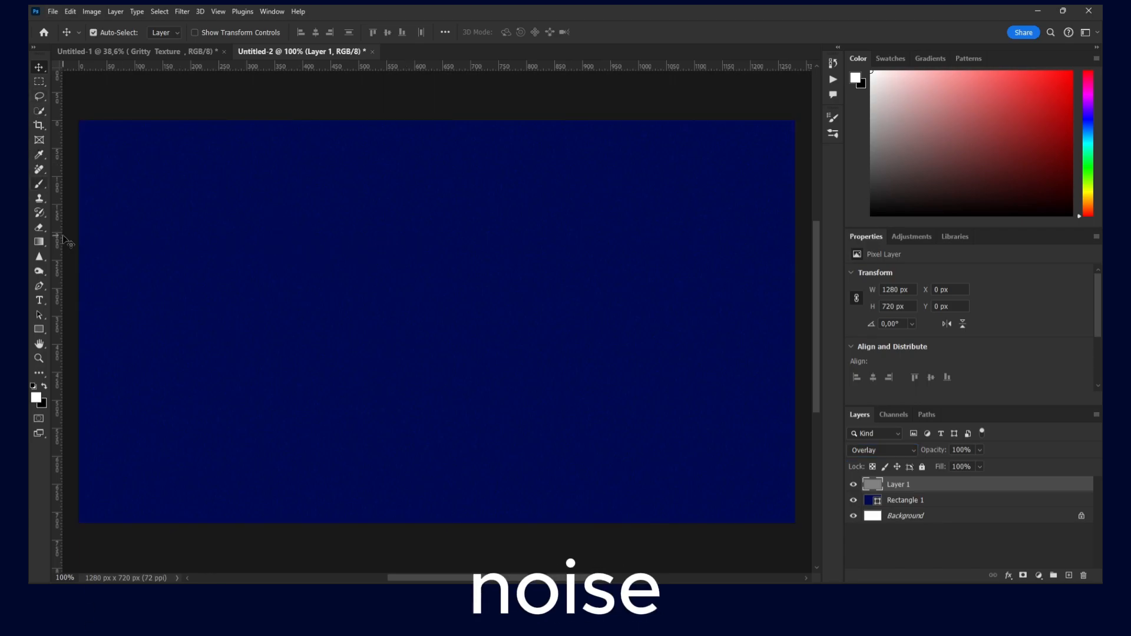
scroll(318, 272, up, 5)
scroll(389, 258, down, 4)
scroll(389, 258, down, 2)
scroll(467, 262, up, 3)
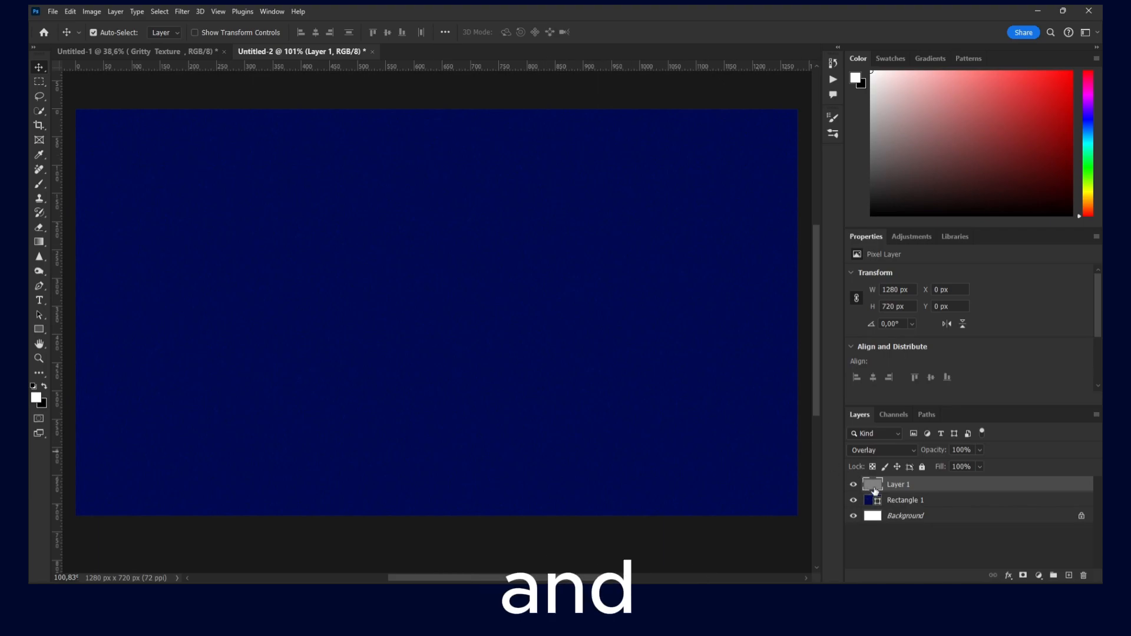
- Delete the noise and rectangle layers, and draw a horizontal linear gradient across the full width of the canvas
key(Delete)
key(Delete)
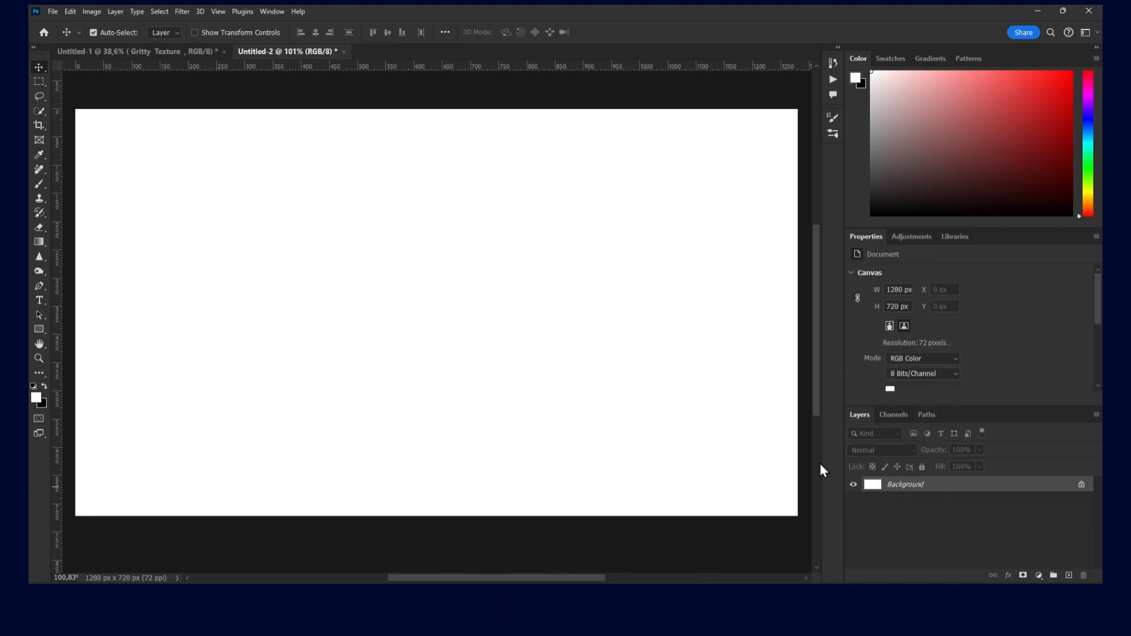
click(39, 242)
drag(69, 259, 807, 261)
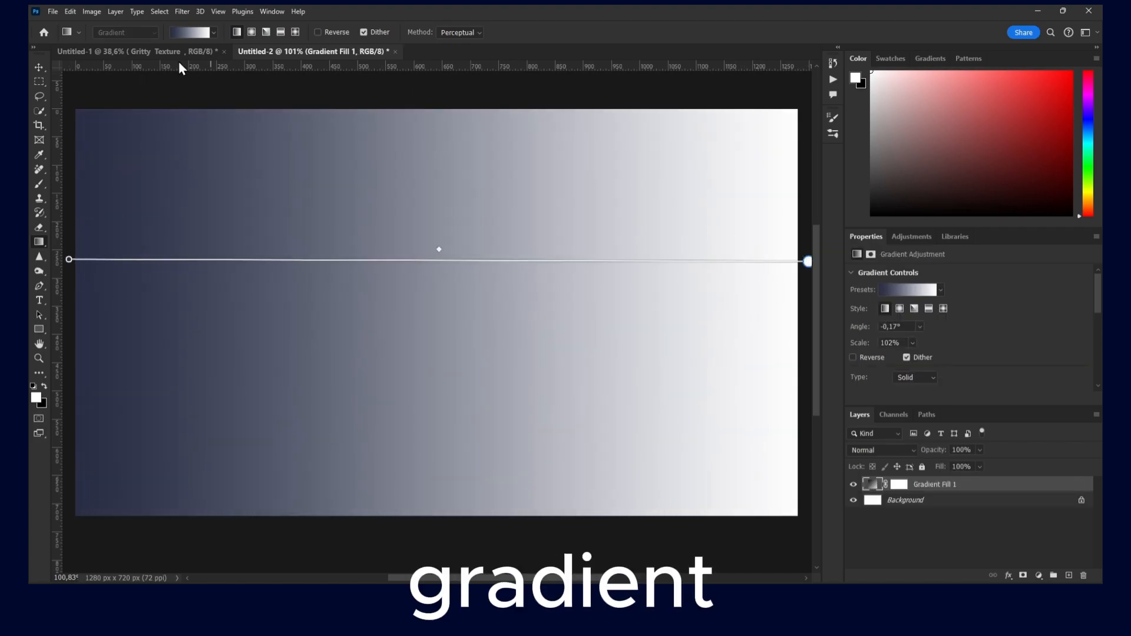
- Try gradient presets from the Blues group on the gradient fill, ending on the light-to-dark blue one
click(213, 32)
click(134, 55)
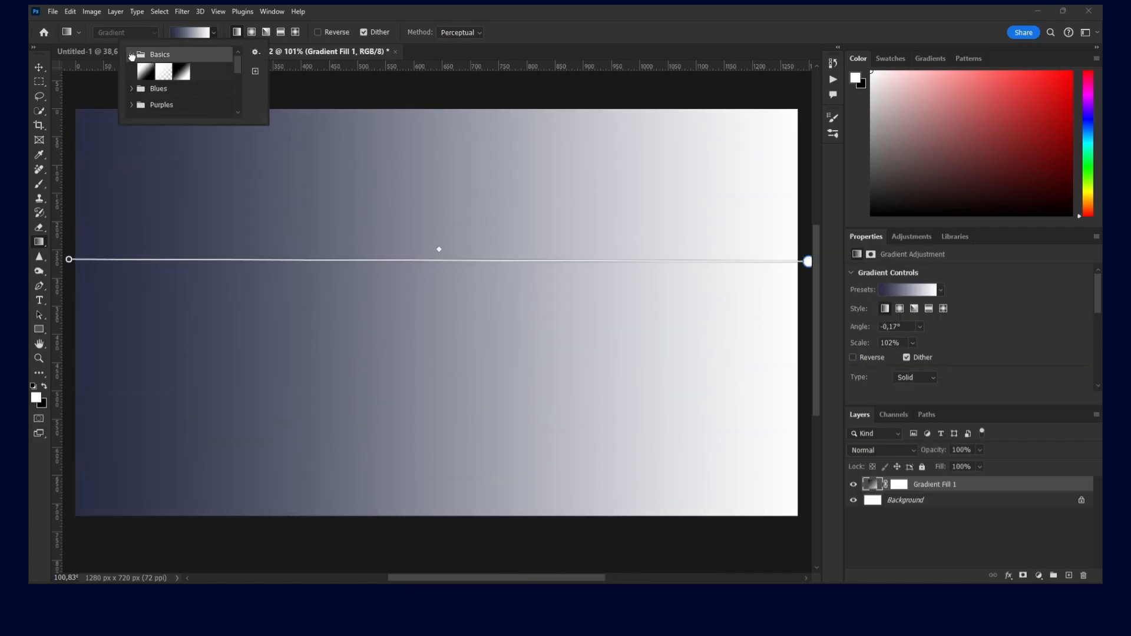
click(133, 89)
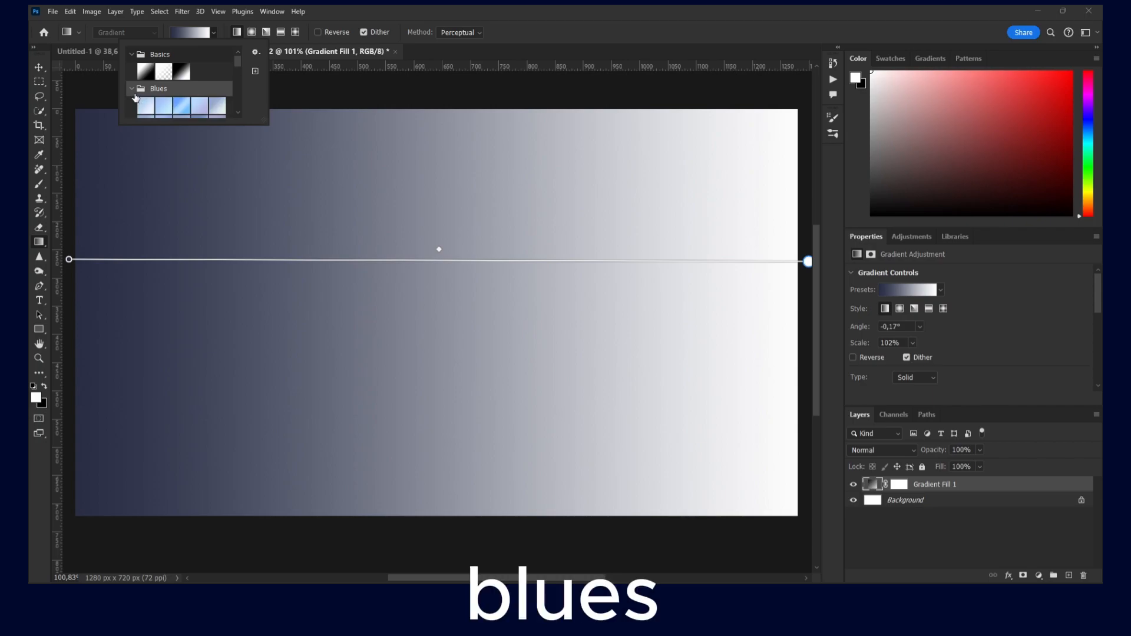
scroll(152, 94, down, 1)
click(164, 93)
click(162, 108)
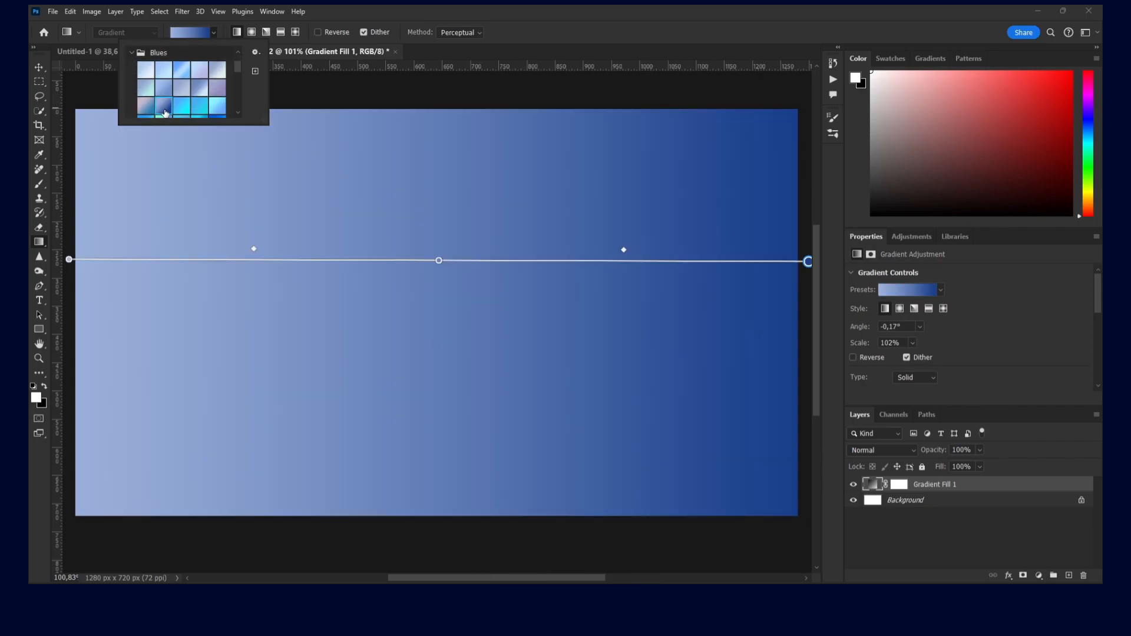
click(191, 106)
click(169, 106)
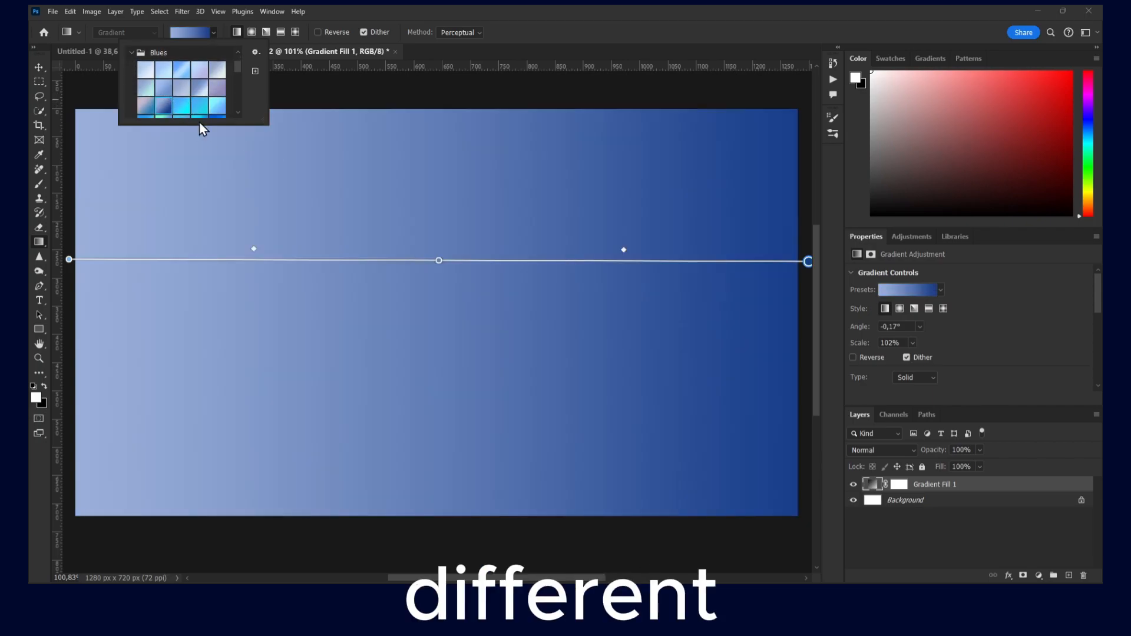
- Try further Blues presets on the gradient fill, including teal-to-purple and dark slate-to-steel blue
scroll(199, 121, down, 2)
scroll(200, 120, down, 2)
click(195, 90)
click(175, 82)
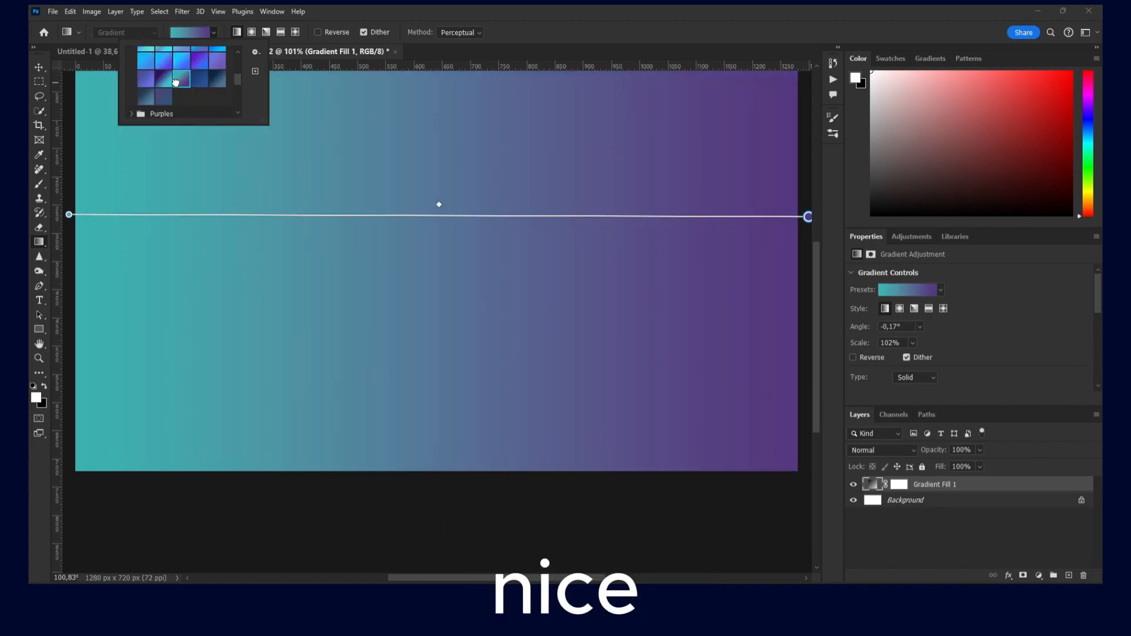
click(168, 101)
click(144, 98)
- Try several Purples presets on the gradient fill and apply the pink, orange, coral and navy one
scroll(181, 110, down, 4)
scroll(178, 107, up, 1)
click(131, 60)
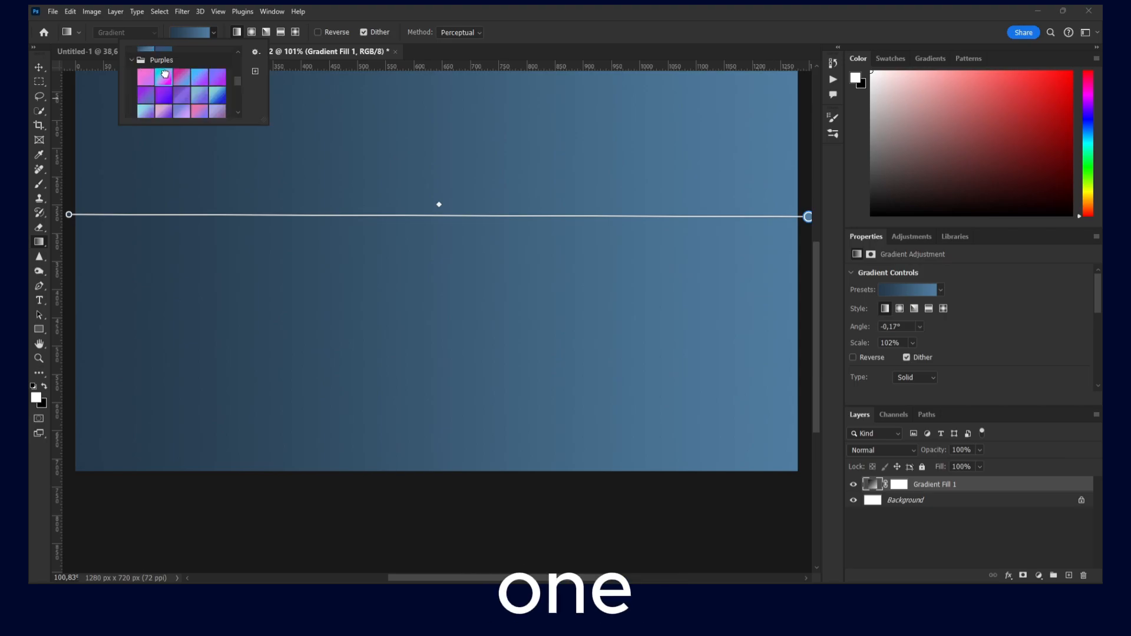
click(185, 79)
scroll(186, 80, down, 2)
click(200, 88)
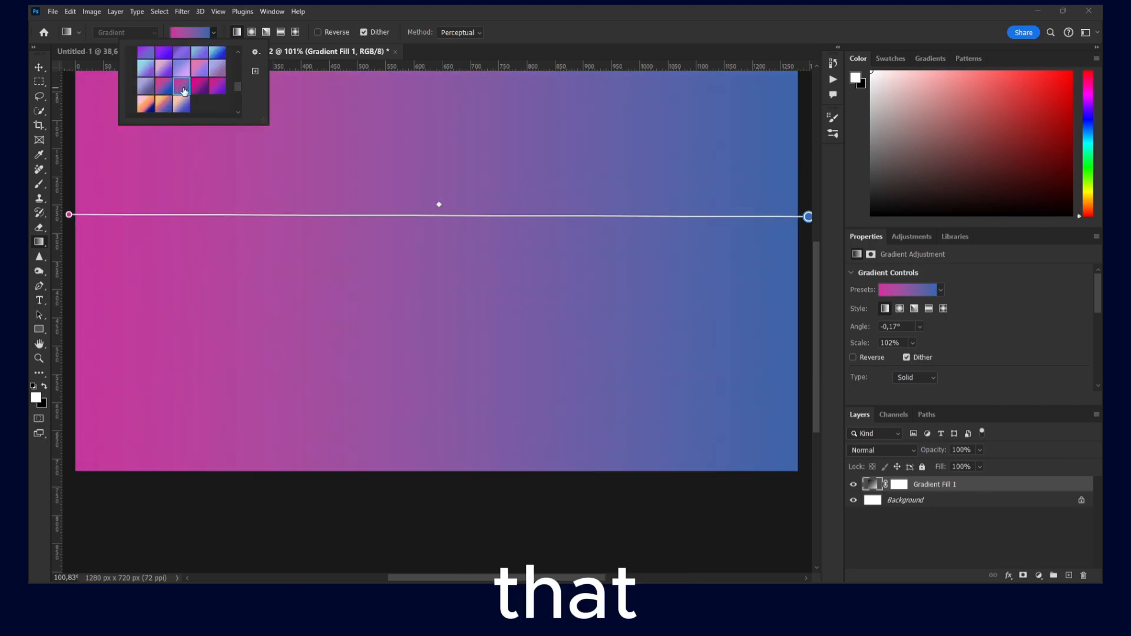
click(217, 87)
scroll(176, 88, down, 2)
click(145, 68)
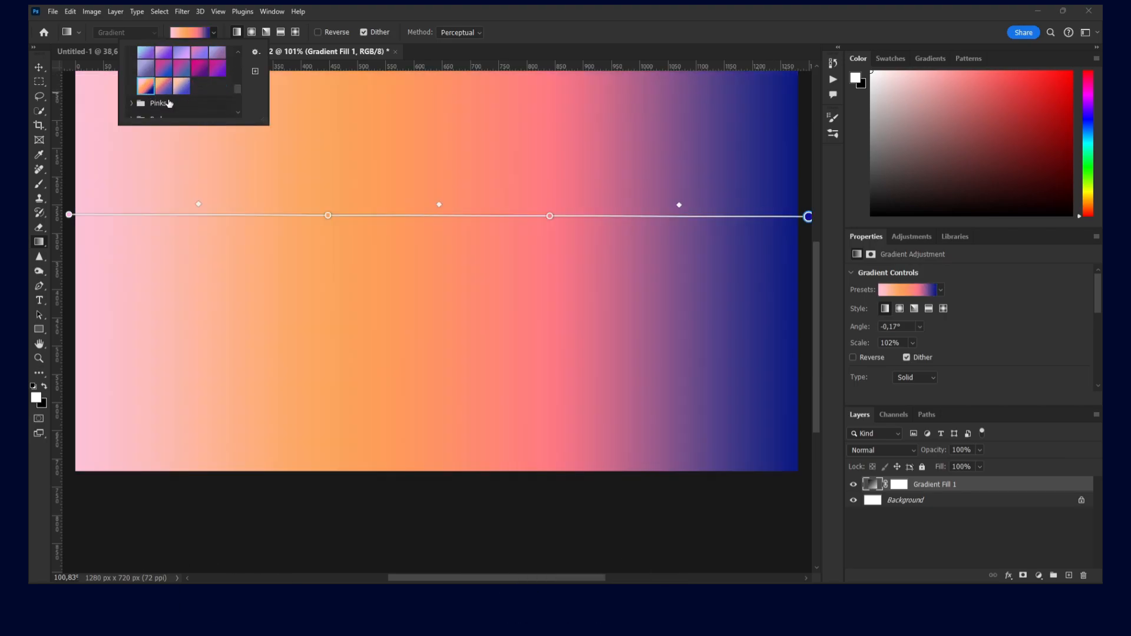
- Angle the gradient diagonally from the canvas's upper-left to its lower-right corner, trying other styles before returning to Linear
drag(69, 214, 69, 91)
scroll(337, 144, up, 1)
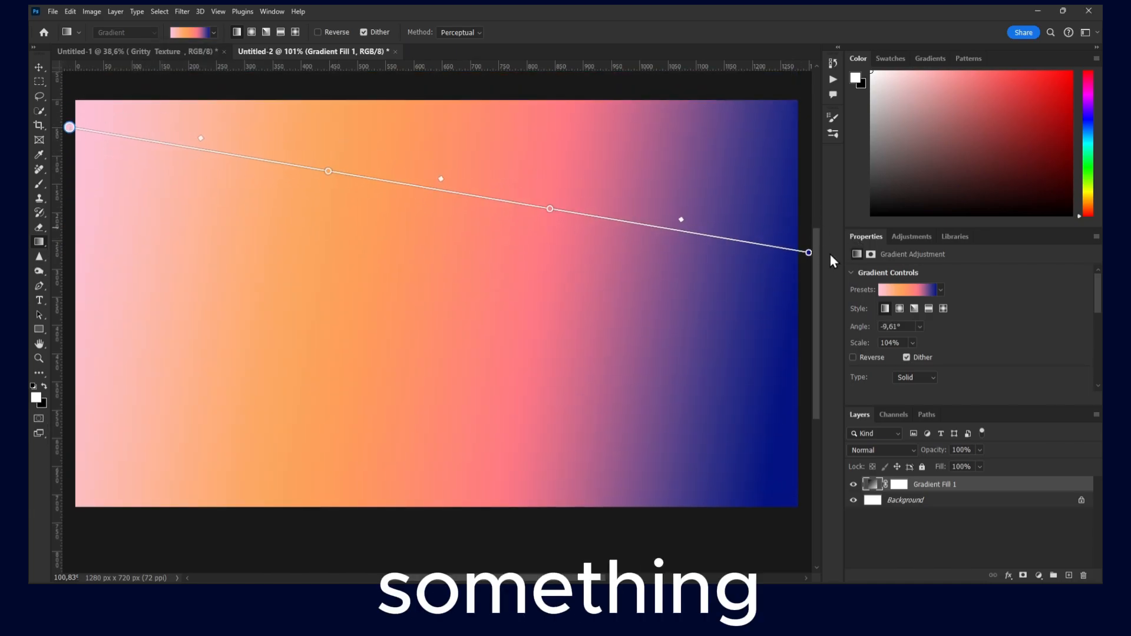
drag(808, 253, 805, 507)
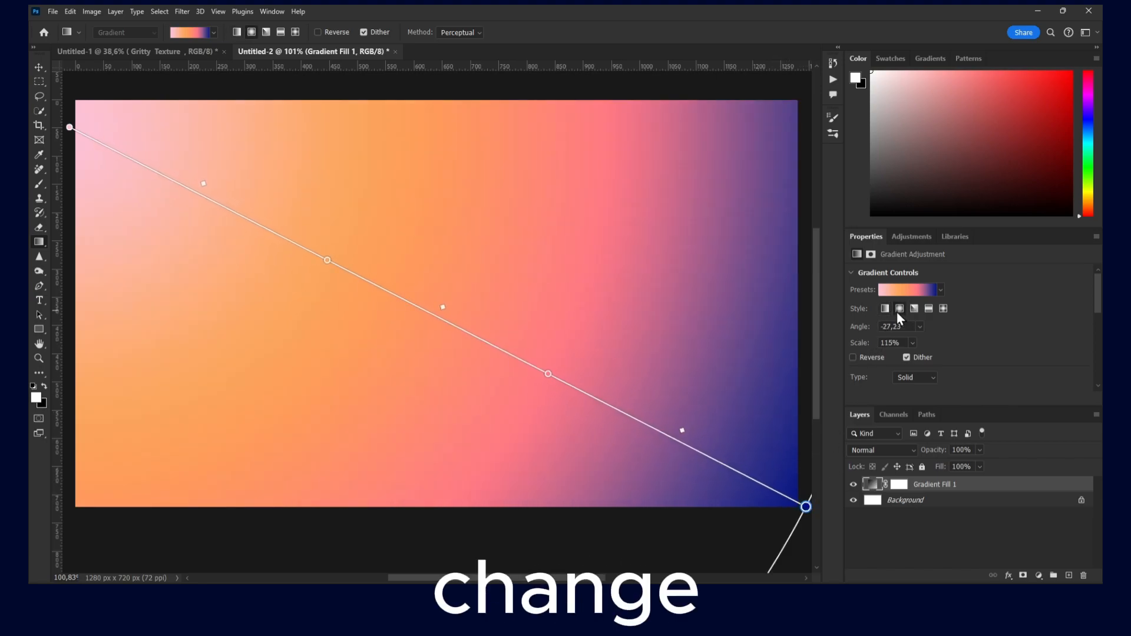
click(913, 308)
click(899, 309)
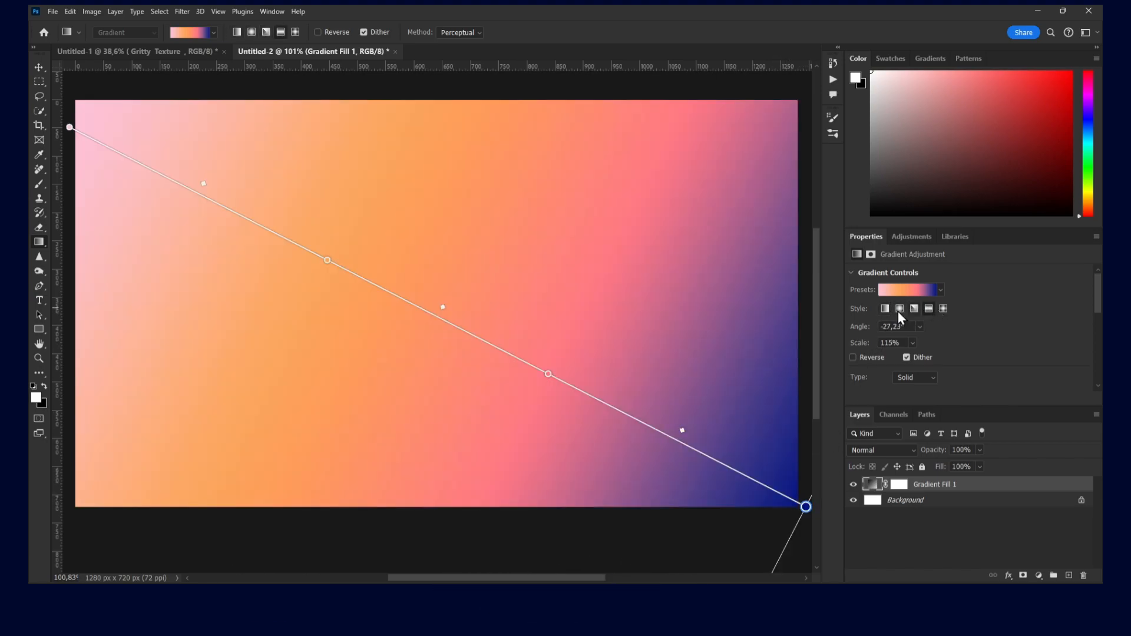
click(884, 309)
- Browse the gradient presets and try the gradient's smoothness setting, leaving it at 100%, then deselect the gradient layer
click(941, 291)
scroll(899, 328, up, 1)
click(971, 293)
scroll(899, 330, down, 5)
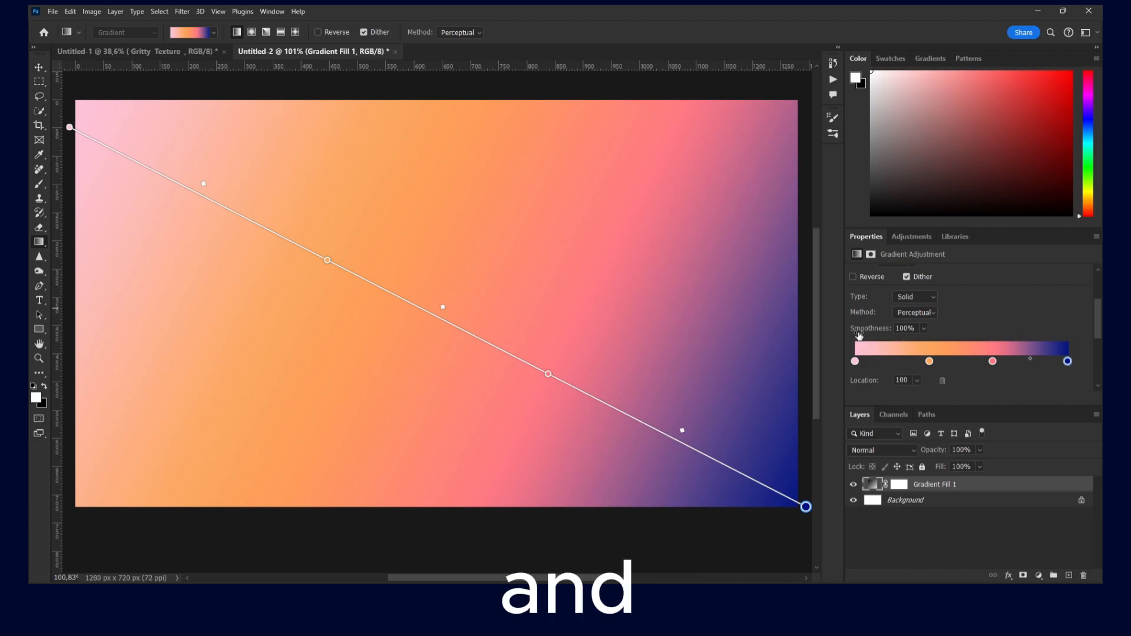
click(924, 329)
drag(904, 341, 947, 351)
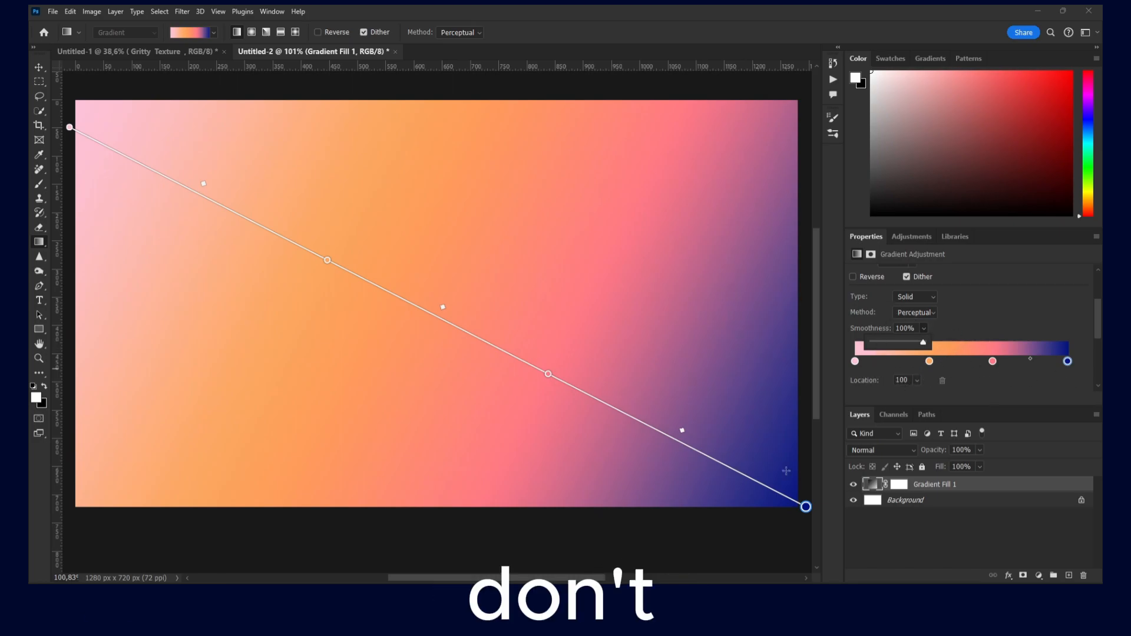
click(924, 519)
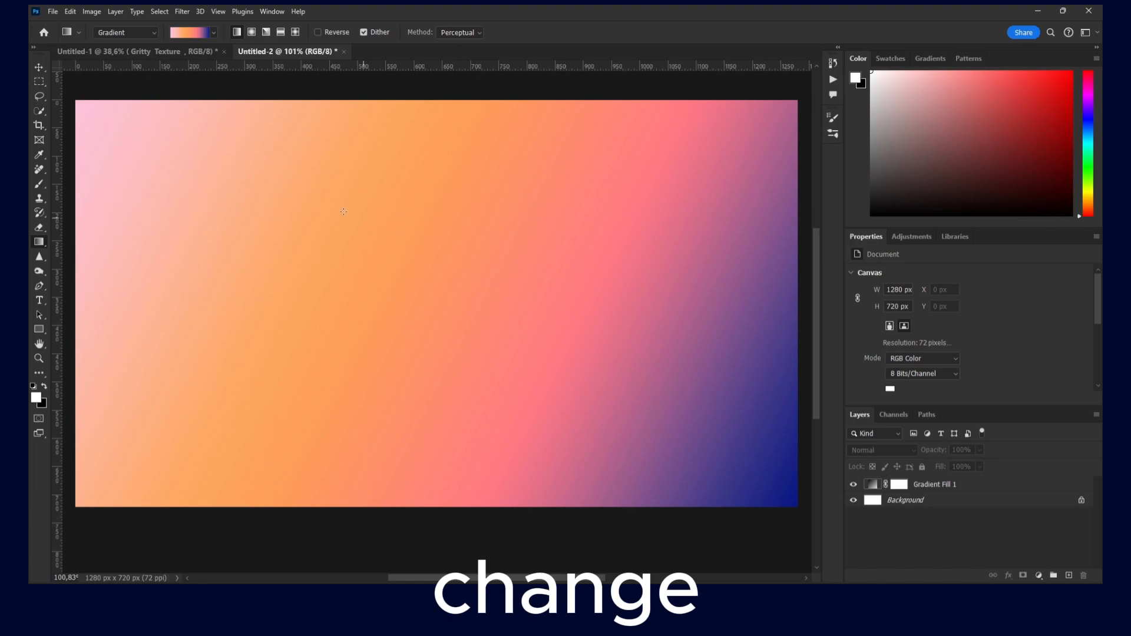
- Delete the pink, orange, coral and navy gradient fill layer, leaving only the white background
click(183, 11)
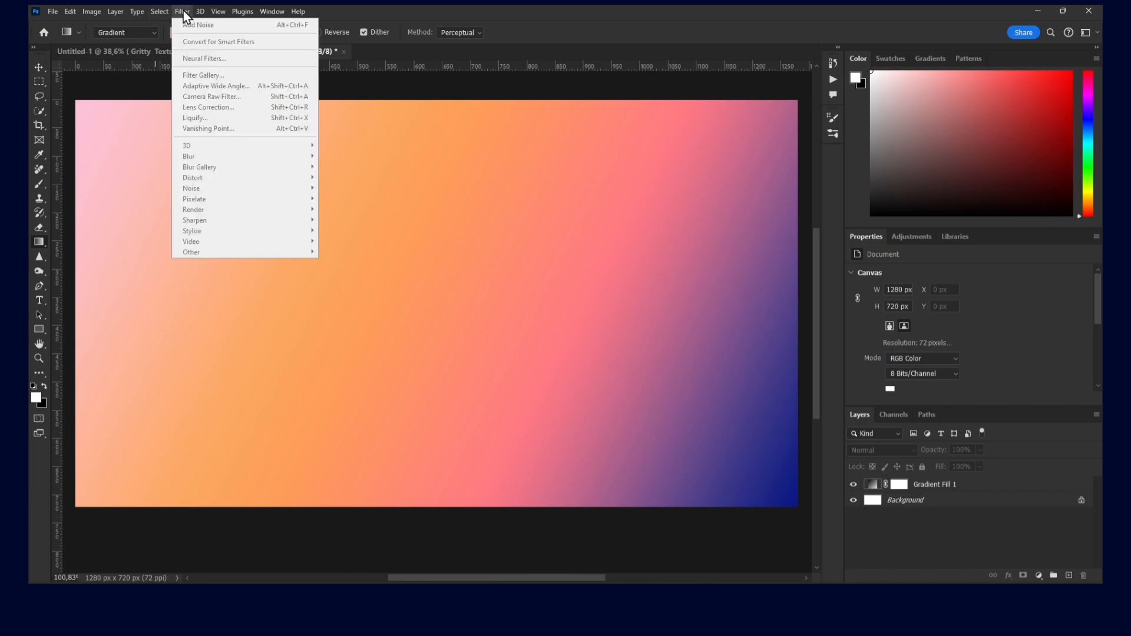
click(521, 238)
click(916, 486)
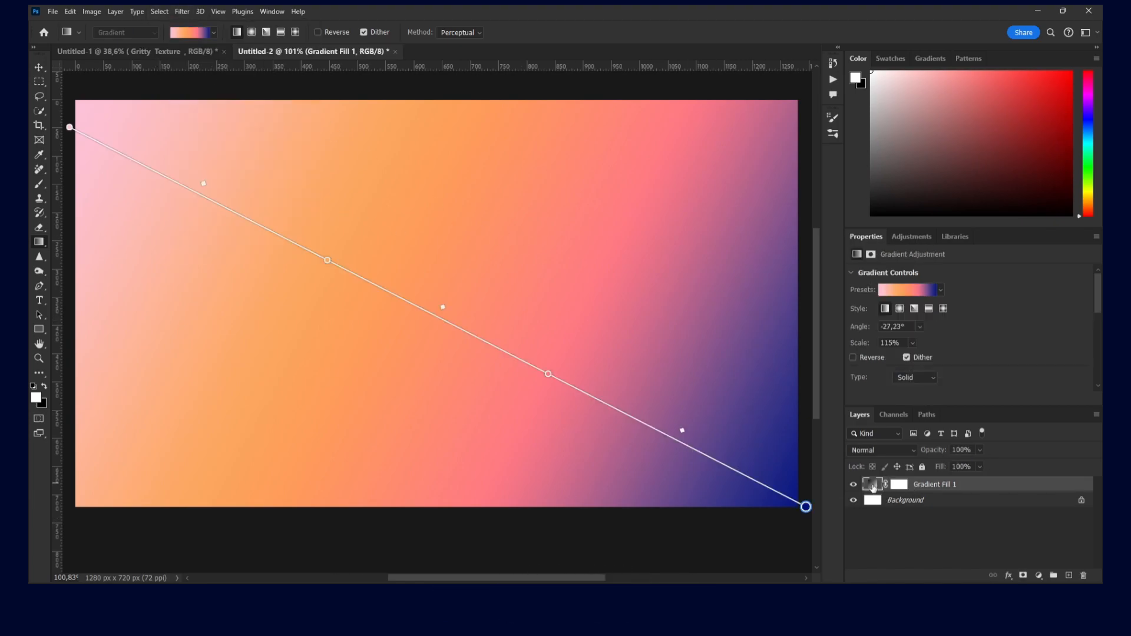
click(41, 68)
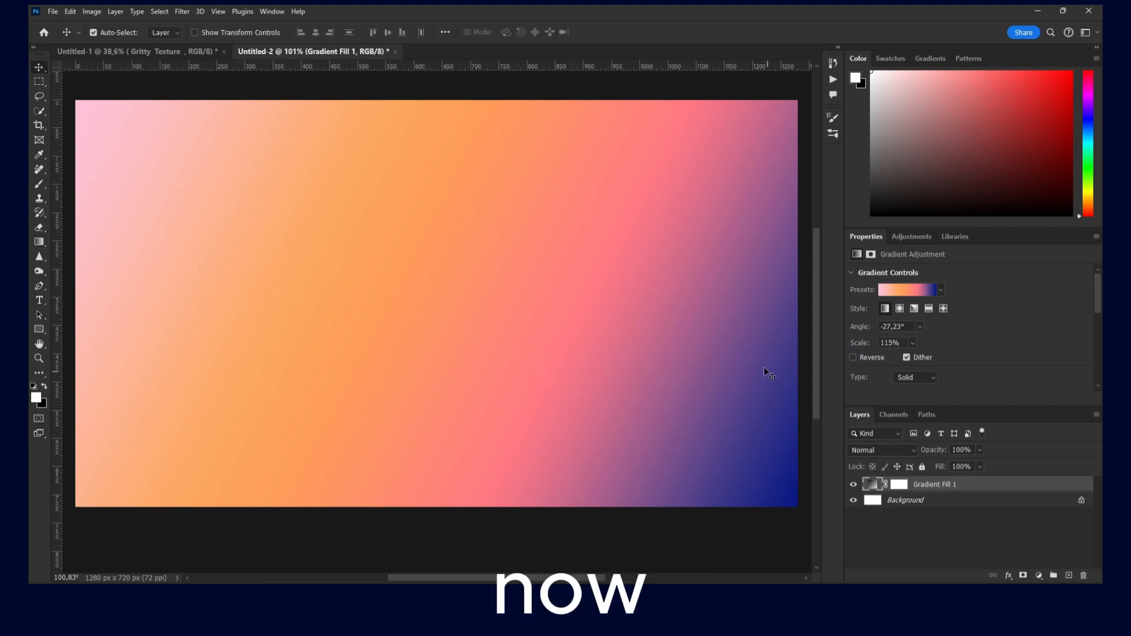
key(Delete)
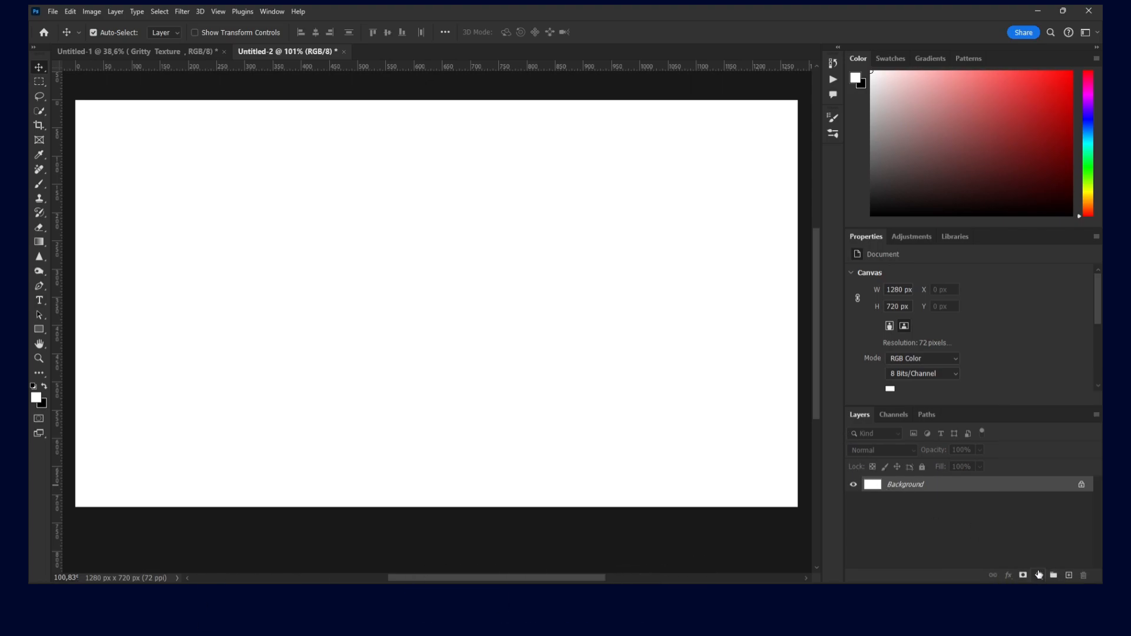
- Add a gradient fill layer above the background using the orange, pink and blue preset from the Purples group
click(1040, 577)
click(1048, 382)
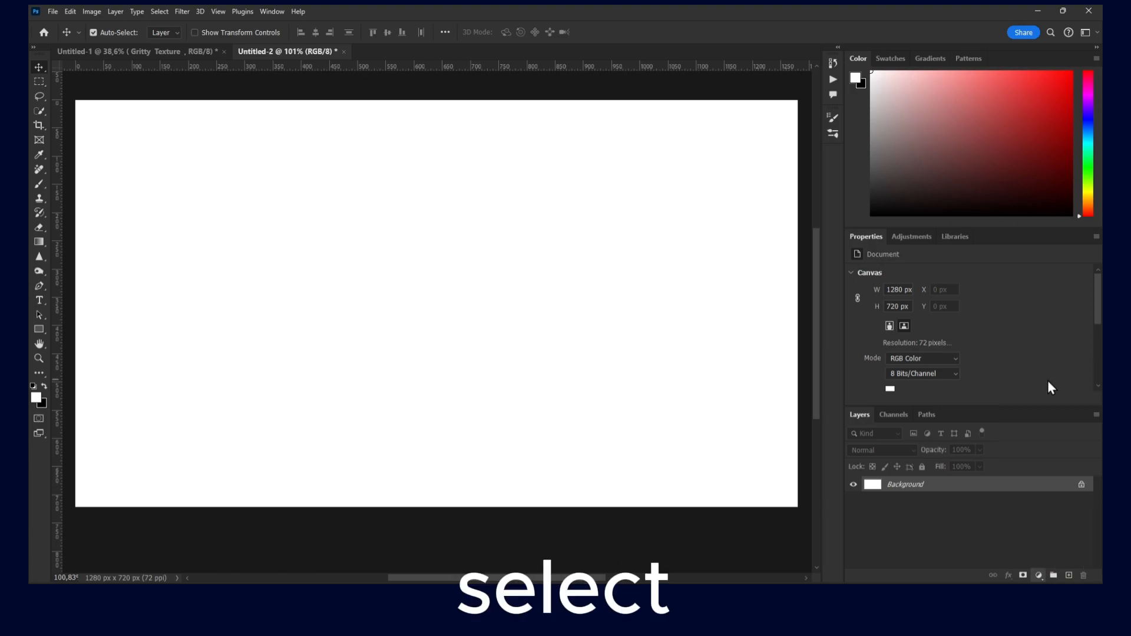
click(558, 154)
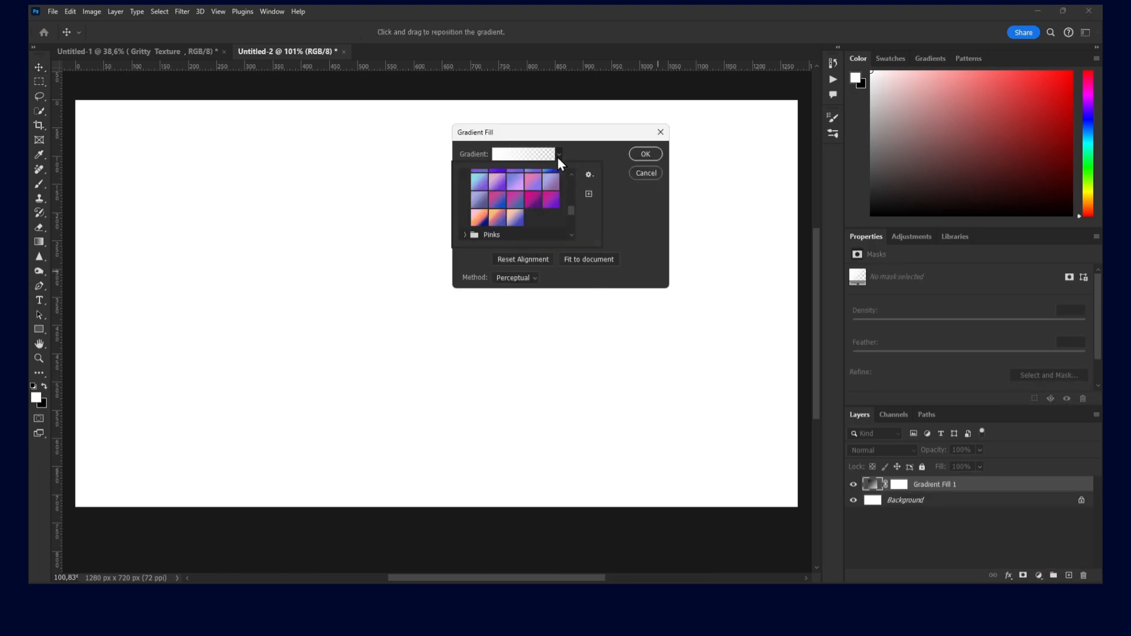
click(539, 200)
click(493, 218)
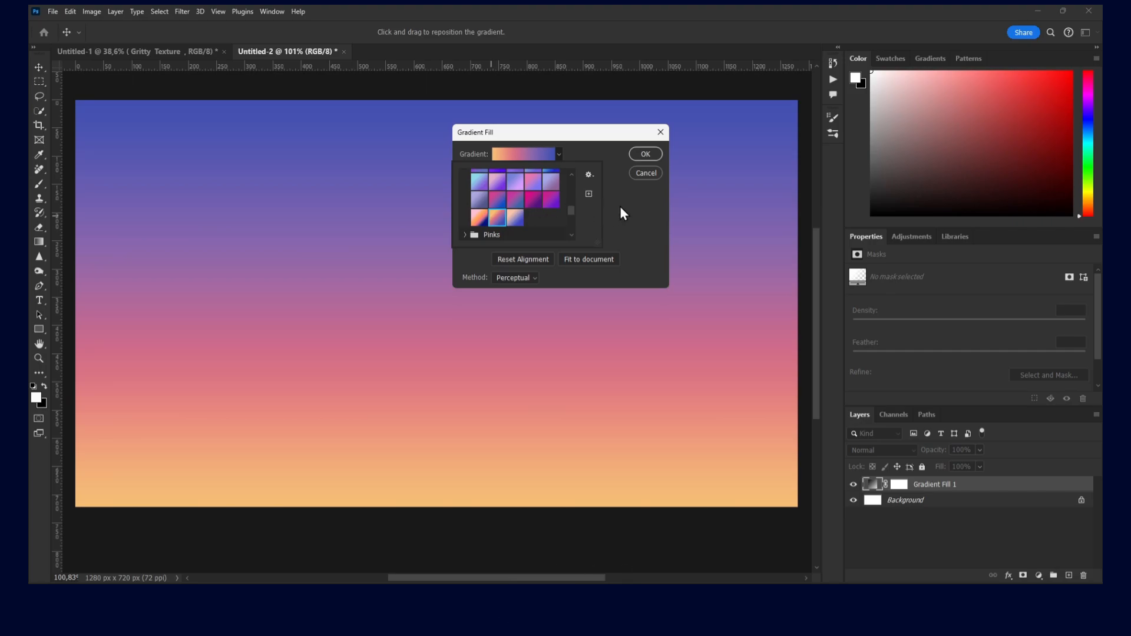
- Turn the linear gradient horizontal at an angle of -0.08° and scale it to 119%, then apply the gradient fill
click(620, 206)
click(525, 212)
drag(510, 187, 526, 225)
click(526, 212)
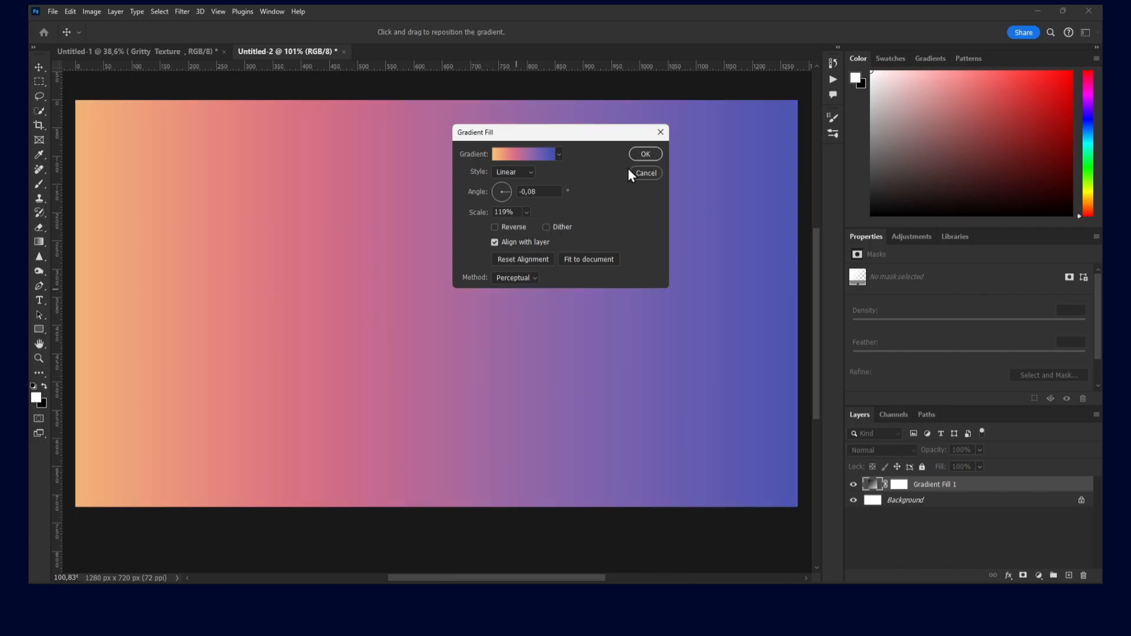
click(643, 155)
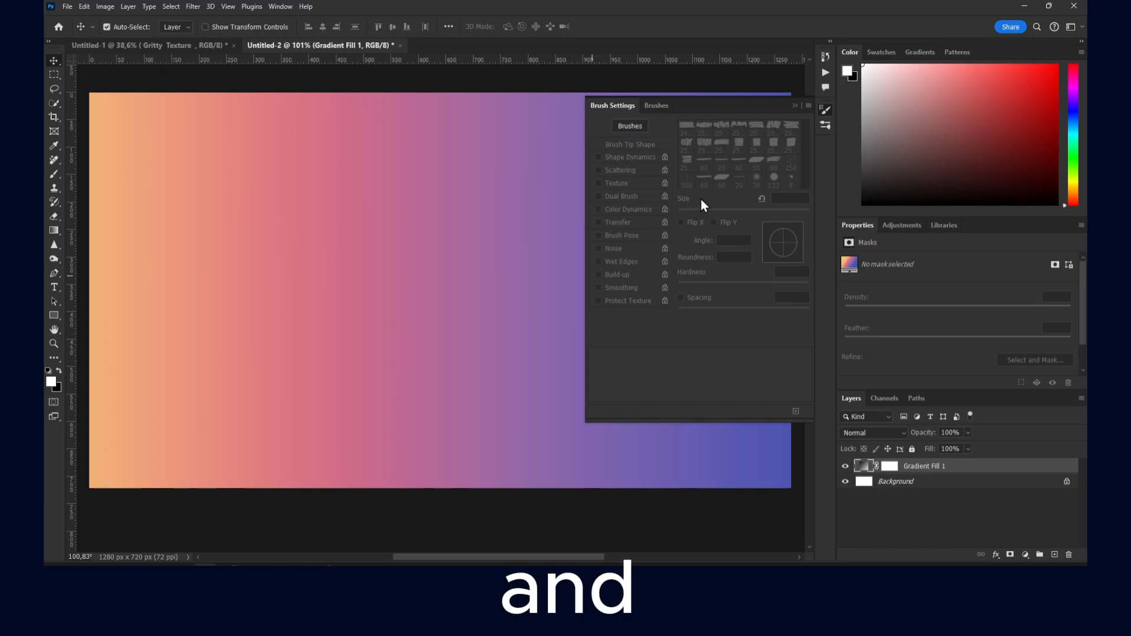
- Close the brush settings and convert the gradient fill layer to a smart object
click(793, 106)
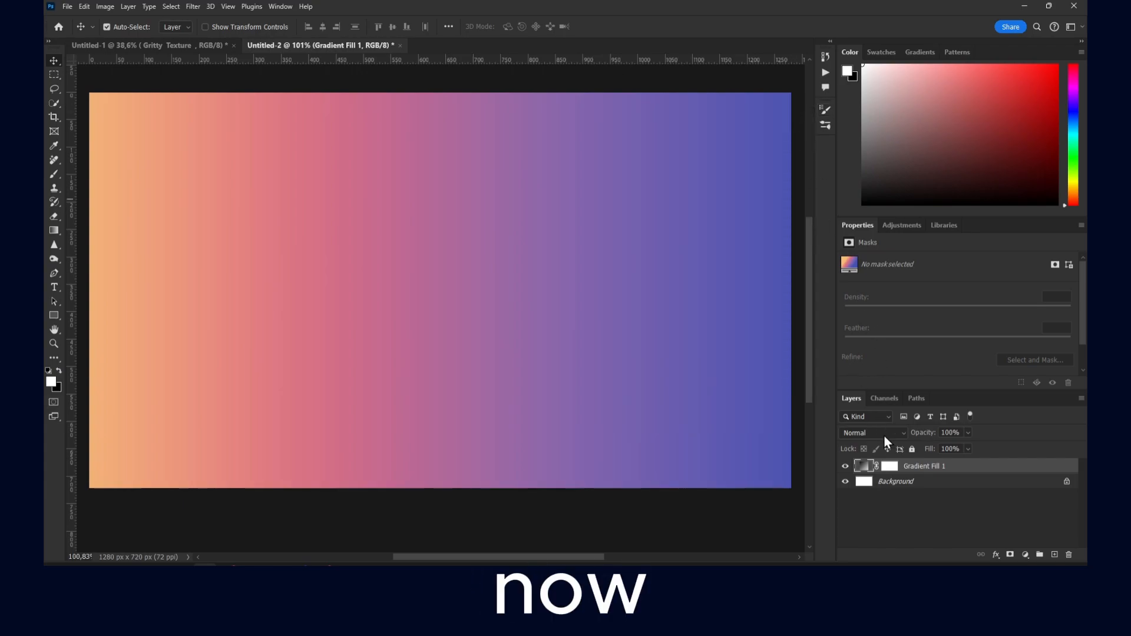
right_click(912, 472)
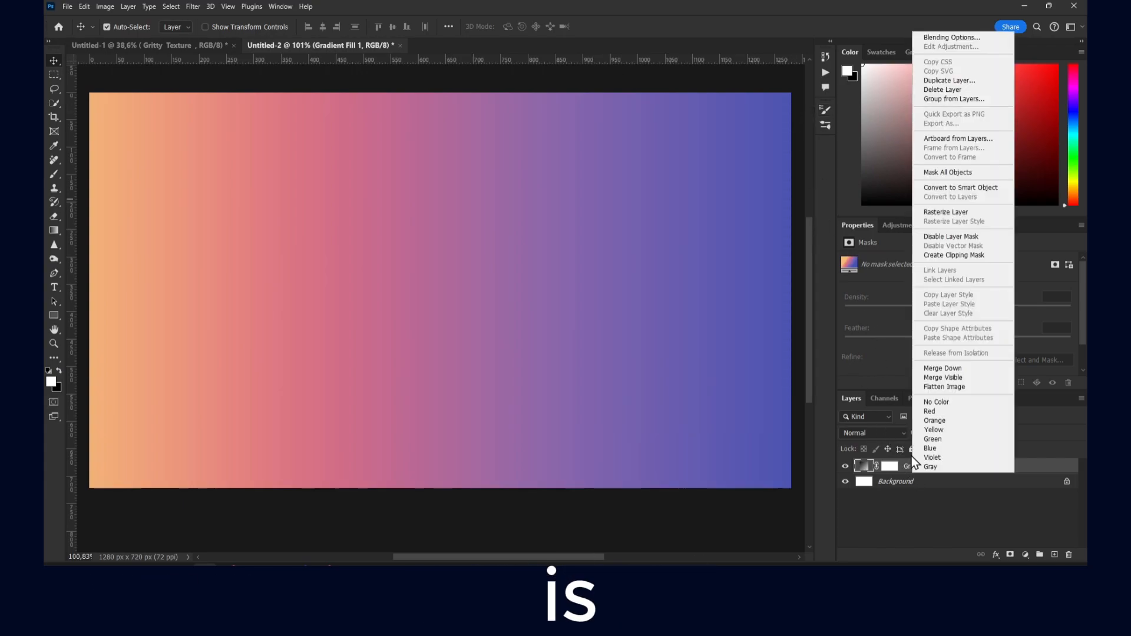
click(953, 189)
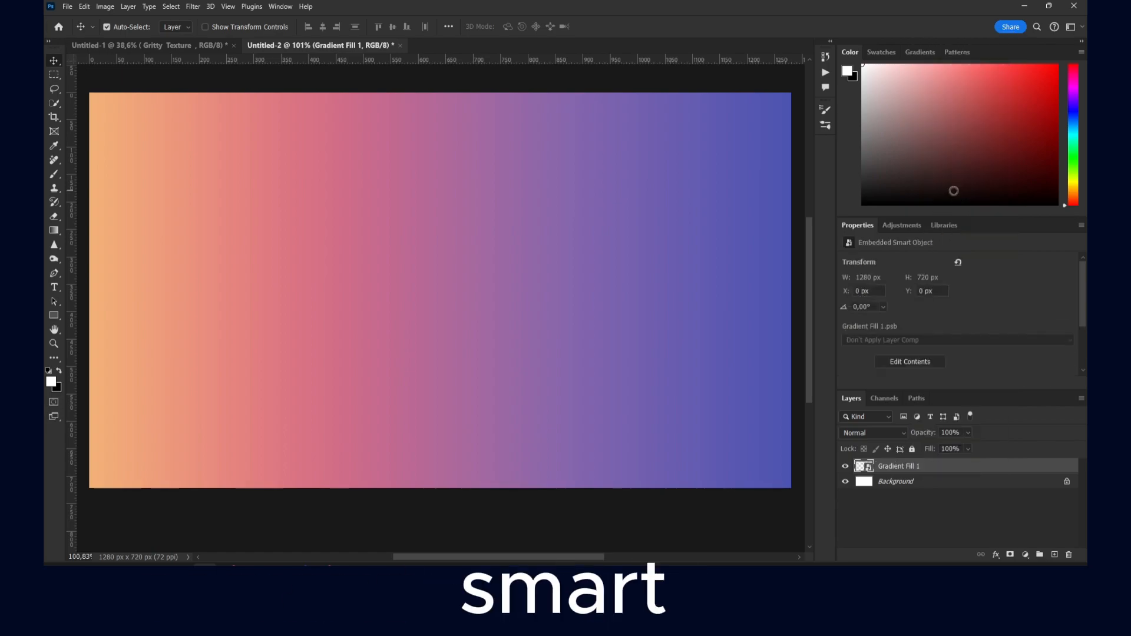
- Smear the gradient diagonally in Liquify with Forward Warp strokes, using brush sizes 100 and 170
click(193, 6)
click(213, 112)
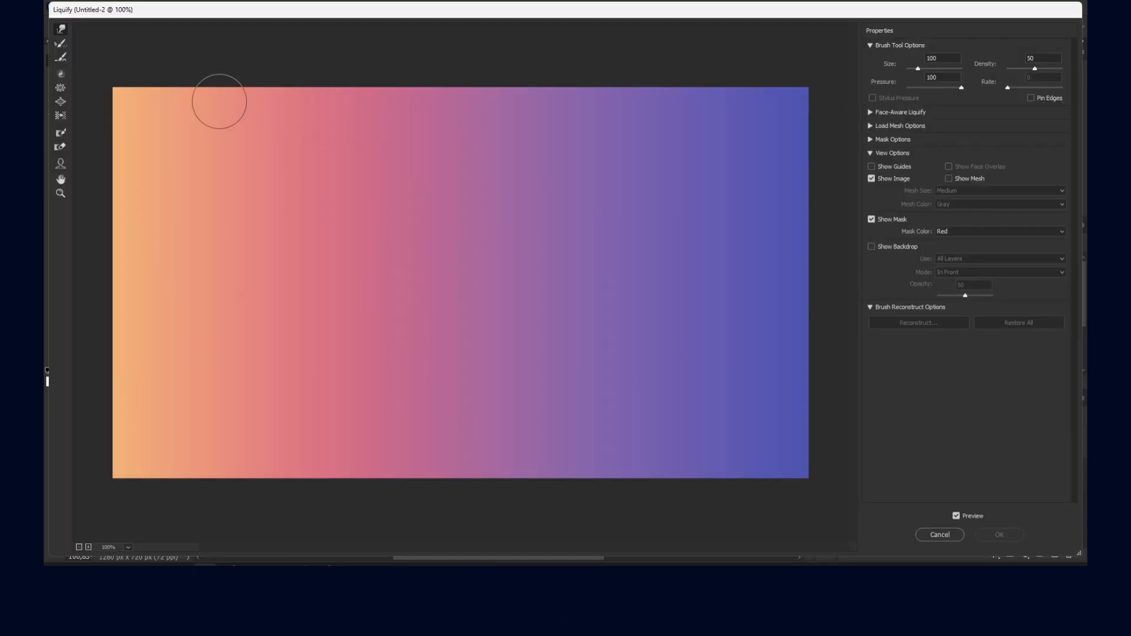
drag(495, 268, 139, 106)
drag(624, 321, 300, 189)
mouse_move(405, 227)
mouse_down()
mouse_move(323, 222)
mouse_move(315, 244)
mouse_move(533, 274)
mouse_up()
drag(456, 265, 451, 264)
drag(369, 248, 277, 250)
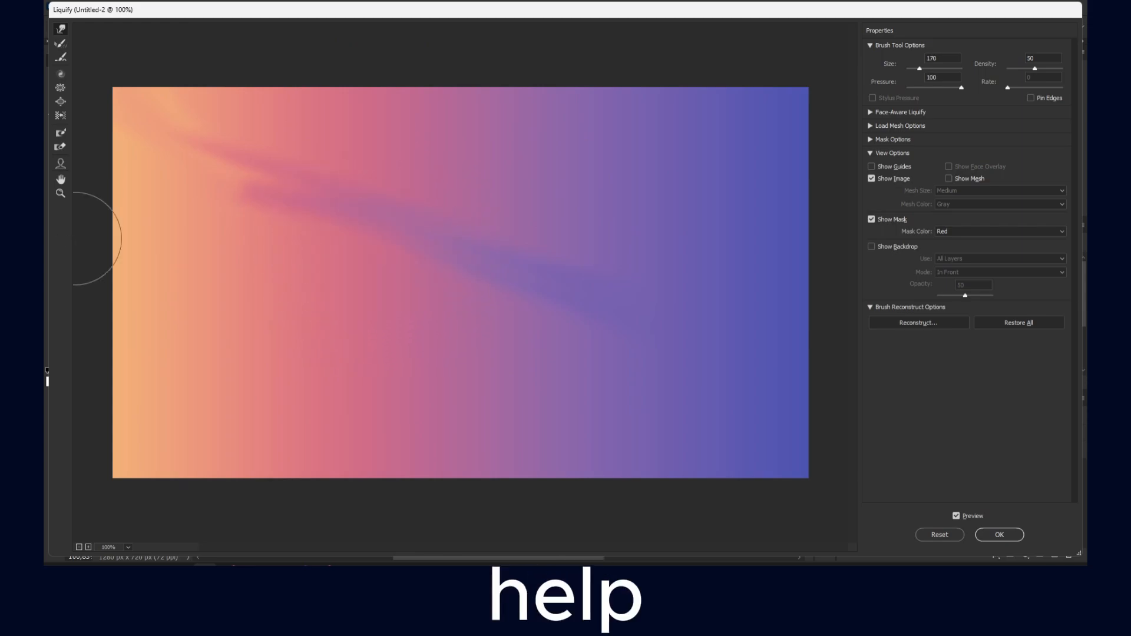
mouse_move(90, 243)
mouse_down()
mouse_move(391, 260)
mouse_move(378, 235)
mouse_move(153, 137)
mouse_move(311, 211)
mouse_move(798, 382)
mouse_move(524, 342)
mouse_move(112, 198)
mouse_move(466, 360)
mouse_move(607, 401)
mouse_move(618, 421)
mouse_move(549, 367)
mouse_up()
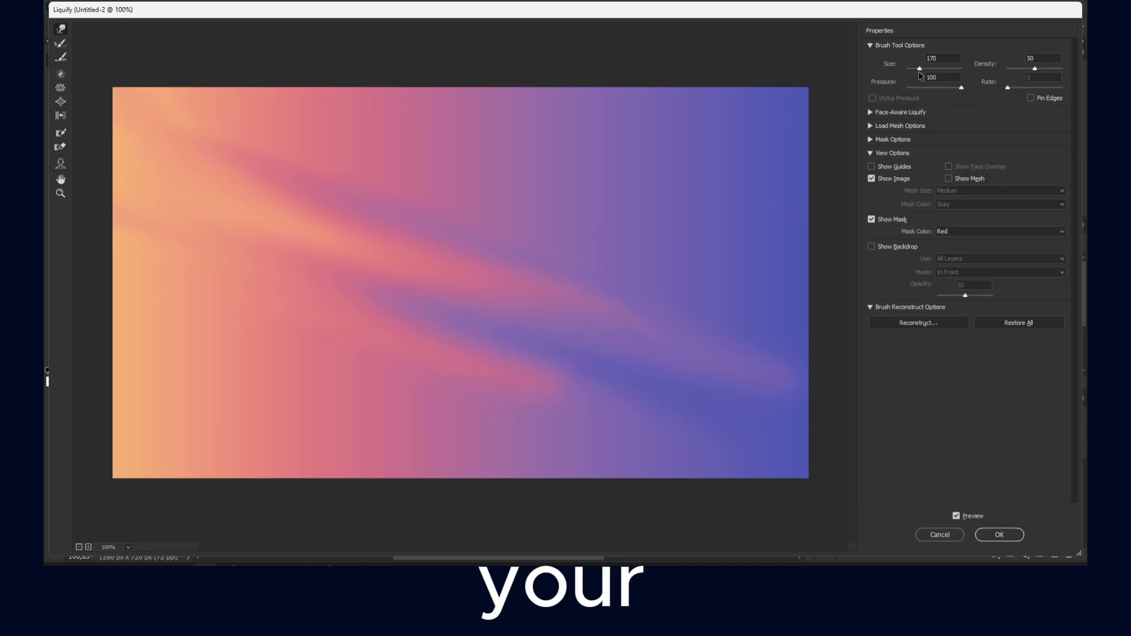
- Continue warping the gradient into broad flowing bands in Liquify, using brush size 64 and a larger size of 340
drag(919, 69, 916, 70)
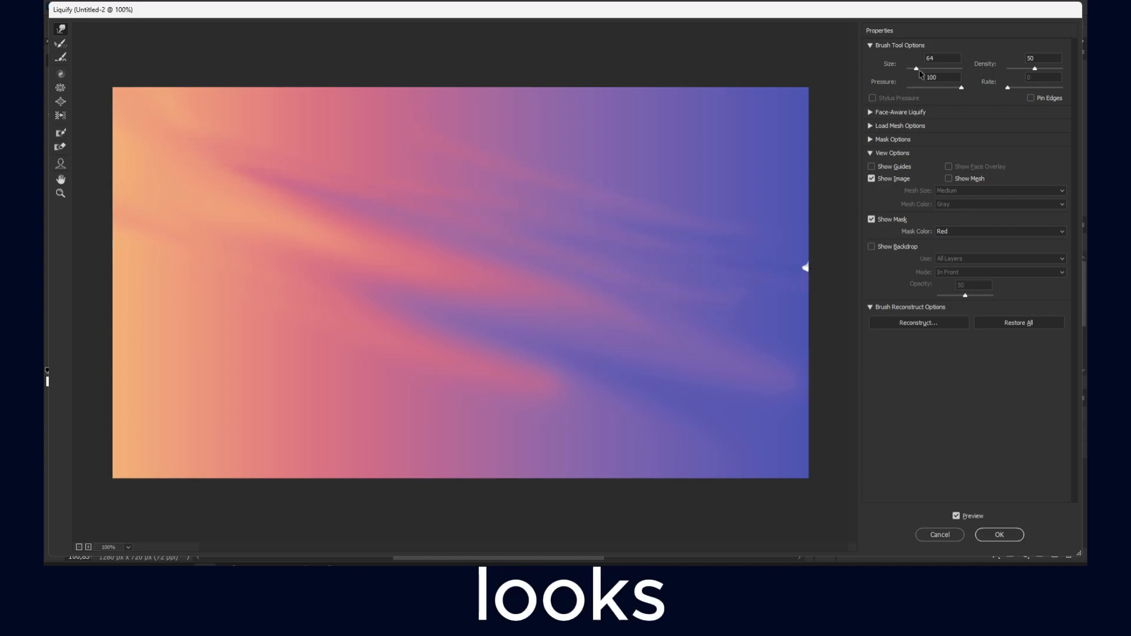
drag(920, 70, 923, 70)
mouse_move(315, 124)
mouse_down()
mouse_move(659, 146)
mouse_move(401, 84)
mouse_up()
mouse_move(800, 295)
mouse_down()
mouse_move(328, 227)
mouse_move(450, 333)
mouse_move(365, 336)
mouse_move(324, 283)
mouse_move(421, 366)
mouse_move(365, 500)
mouse_move(278, 480)
mouse_move(475, 476)
mouse_up()
mouse_move(291, 407)
mouse_down()
mouse_move(230, 520)
mouse_move(106, 452)
mouse_move(516, 305)
mouse_move(342, 264)
mouse_move(603, 295)
mouse_move(434, 295)
mouse_move(577, 335)
mouse_move(361, 283)
mouse_move(785, 379)
mouse_up()
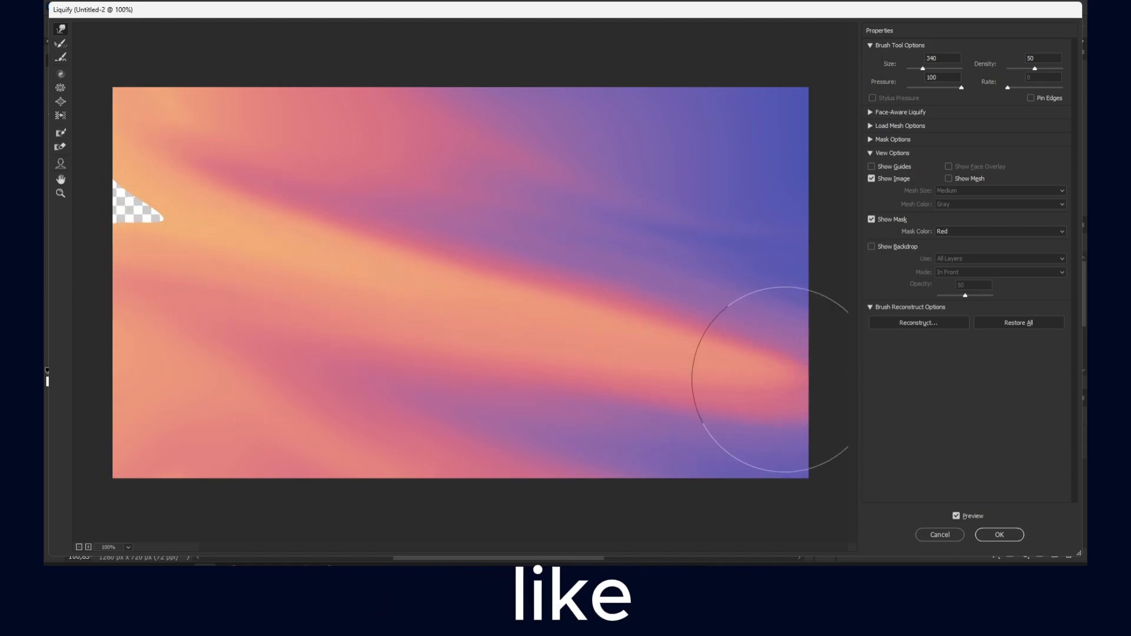
- Push the orange and purple bands into wavy shapes with the size 340 brush and apply the Liquify filter
mouse_move(152, 243)
mouse_down()
mouse_move(503, 290)
mouse_move(753, 384)
mouse_move(734, 402)
mouse_move(162, 245)
mouse_move(334, 348)
mouse_move(534, 414)
mouse_move(216, 331)
mouse_move(378, 376)
mouse_move(84, 248)
mouse_move(311, 375)
mouse_up()
drag(161, 347, 754, 491)
mouse_move(337, 288)
mouse_down()
mouse_move(664, 266)
mouse_move(505, 220)
mouse_move(409, 155)
mouse_move(643, 145)
mouse_move(392, 99)
mouse_move(756, 117)
mouse_move(725, 172)
mouse_move(787, 136)
mouse_move(746, 78)
mouse_move(801, 143)
mouse_move(732, 240)
mouse_up()
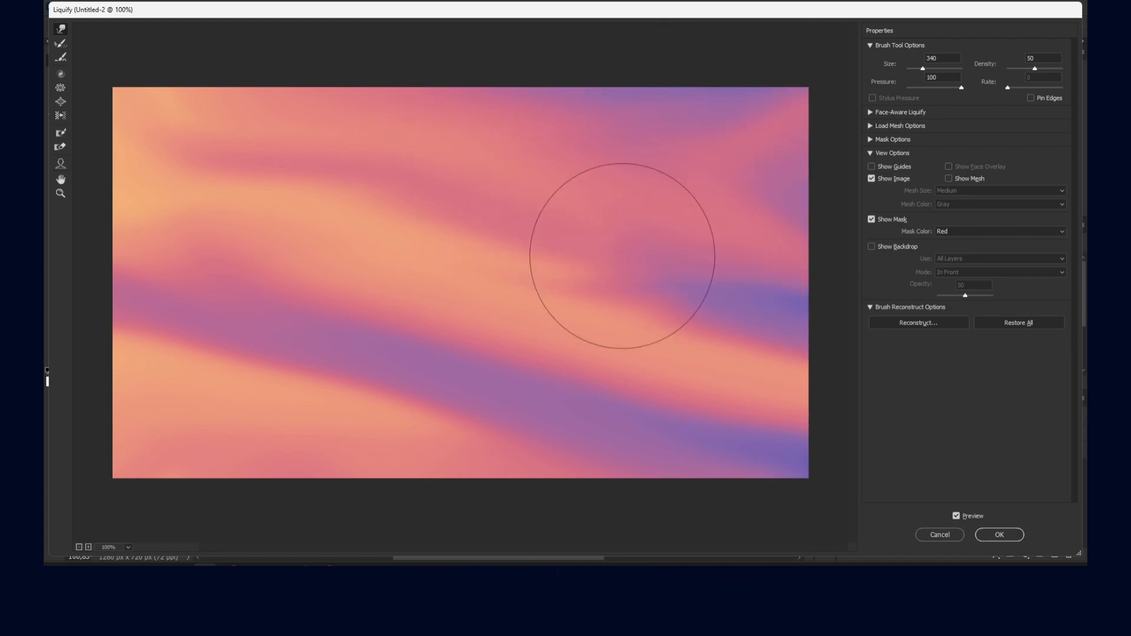
drag(590, 442, 424, 331)
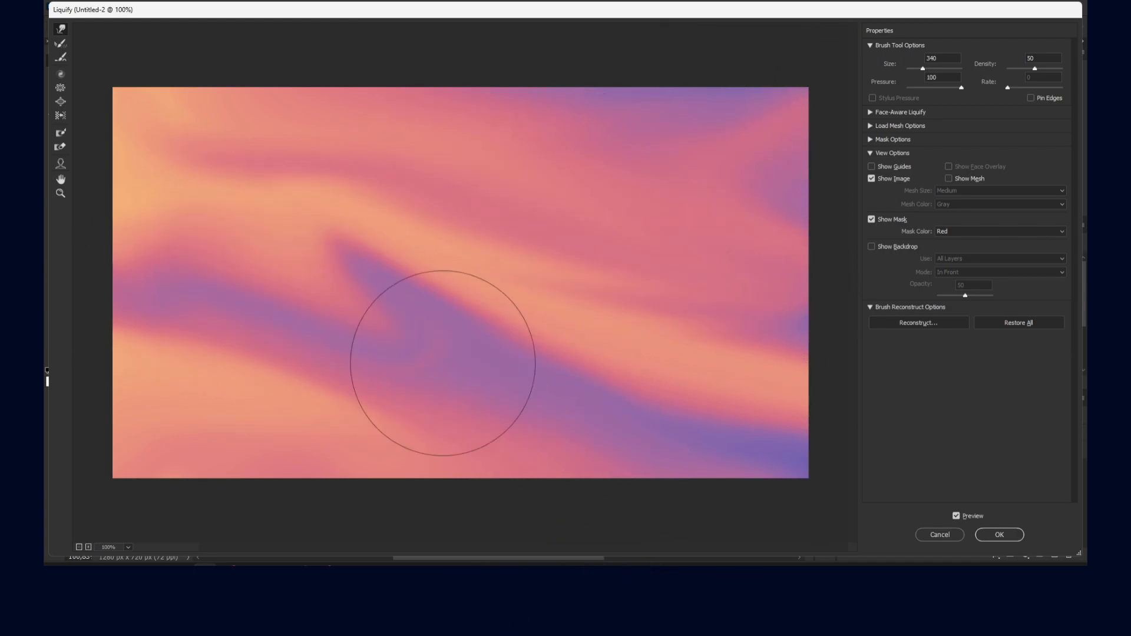
key(z)
drag(247, 200, 434, 252)
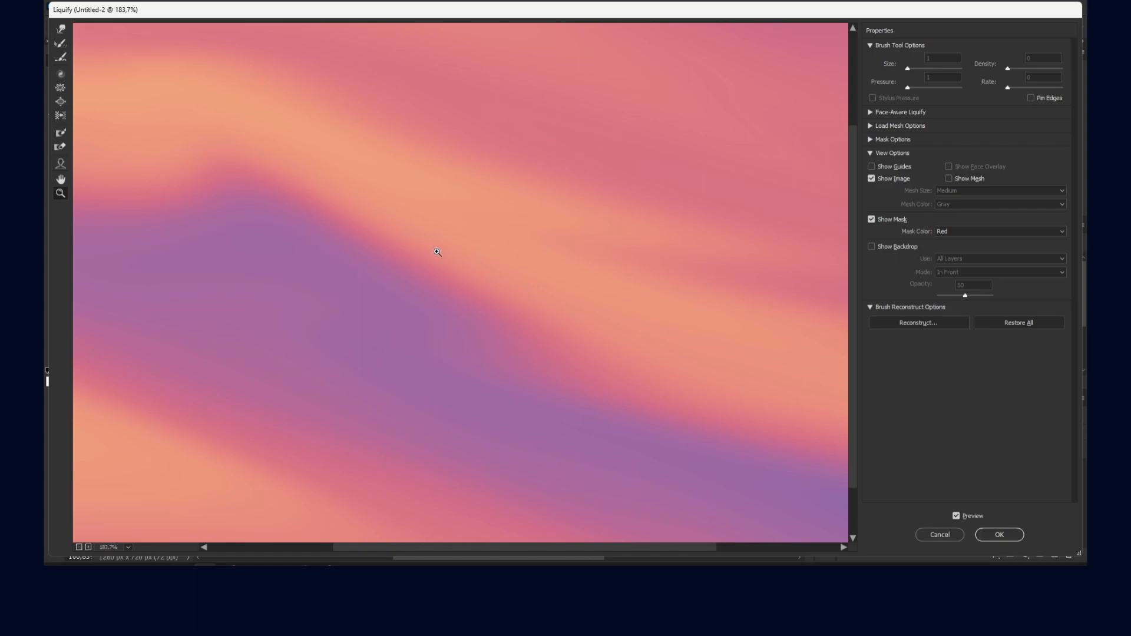
alt+click(468, 253)
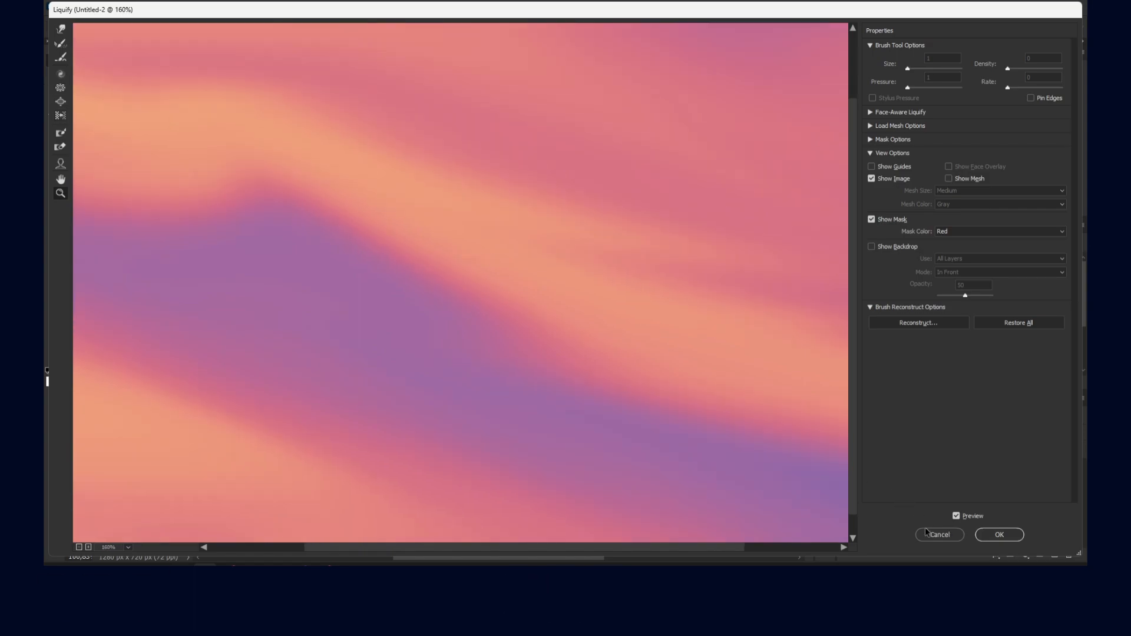
click(999, 534)
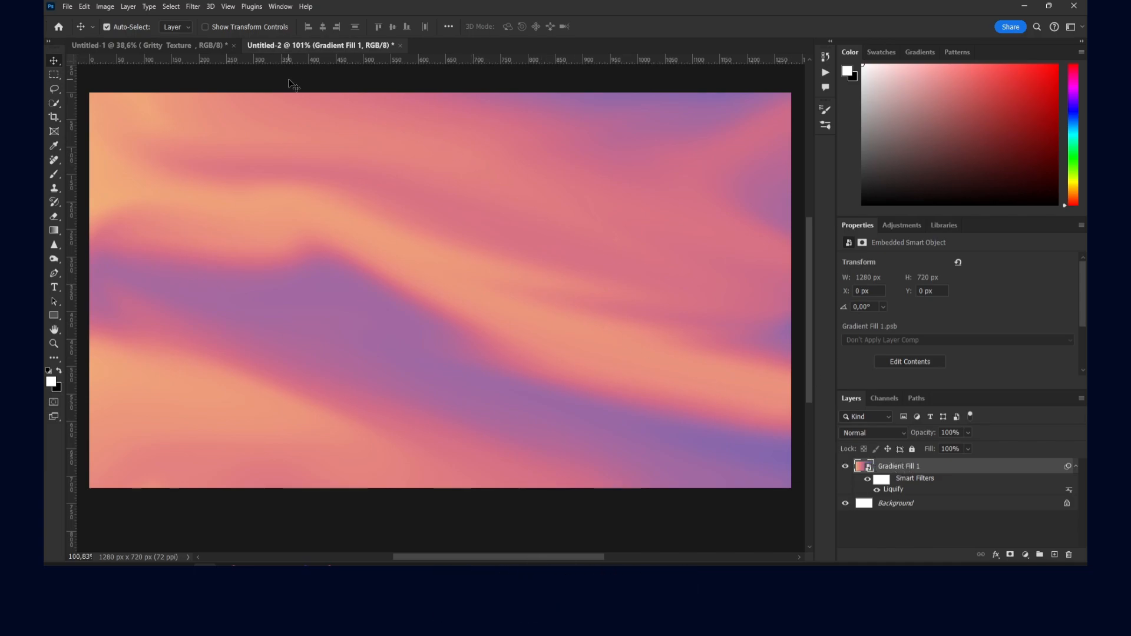
- Add a new layer above the liquified gradient and try to fill it with 50% Gray in Normal mode at 100% opacity
click(1052, 554)
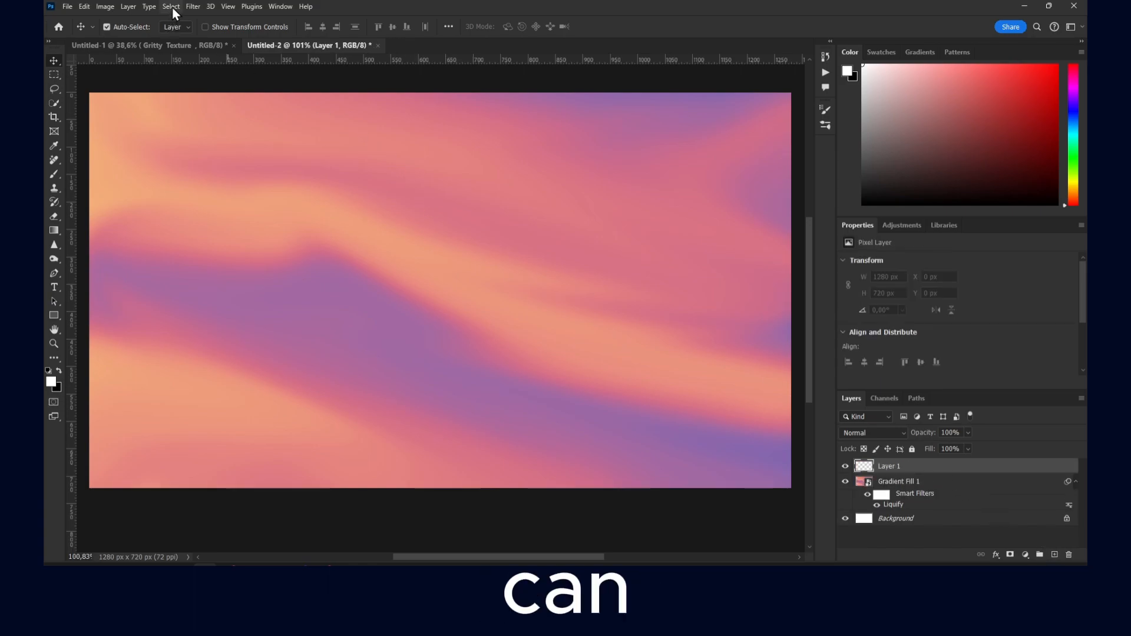
click(85, 7)
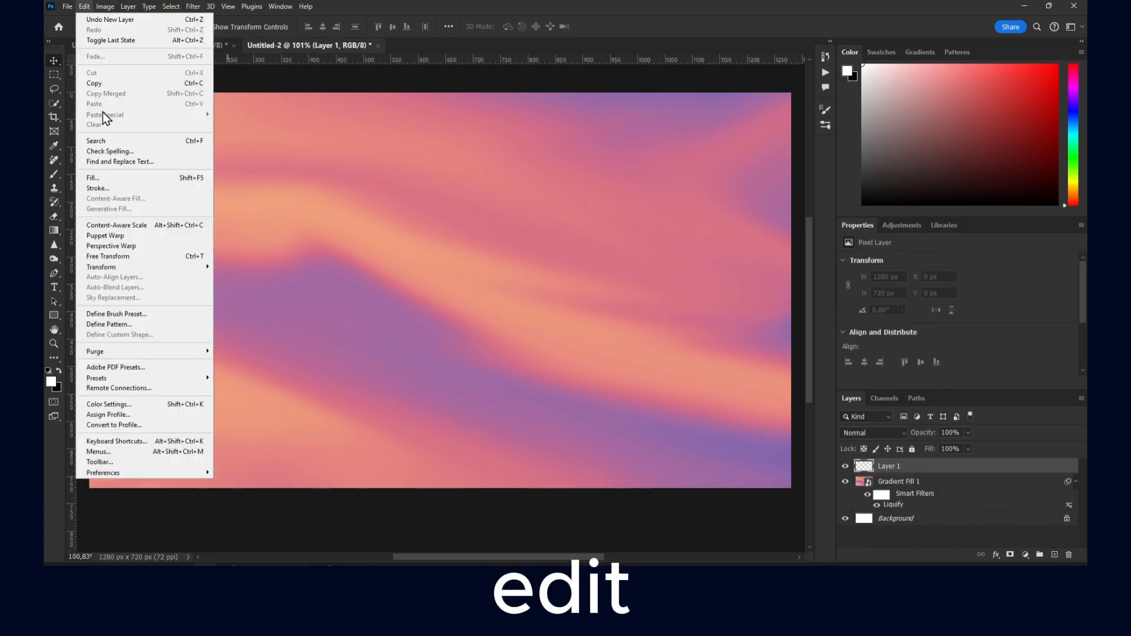
click(110, 171)
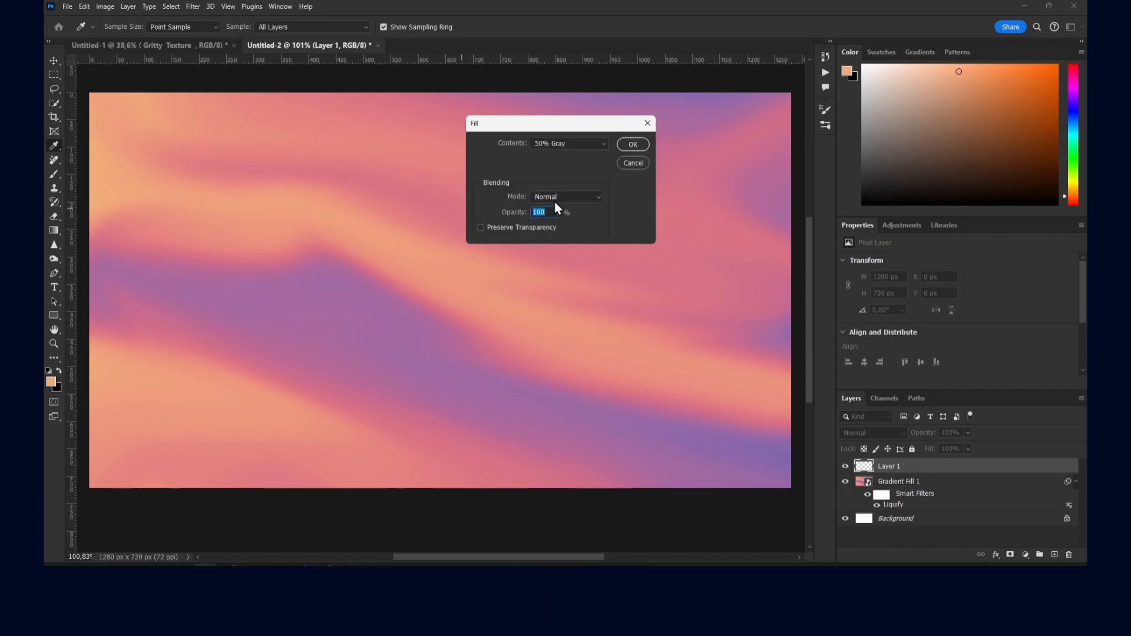
click(554, 198)
click(612, 149)
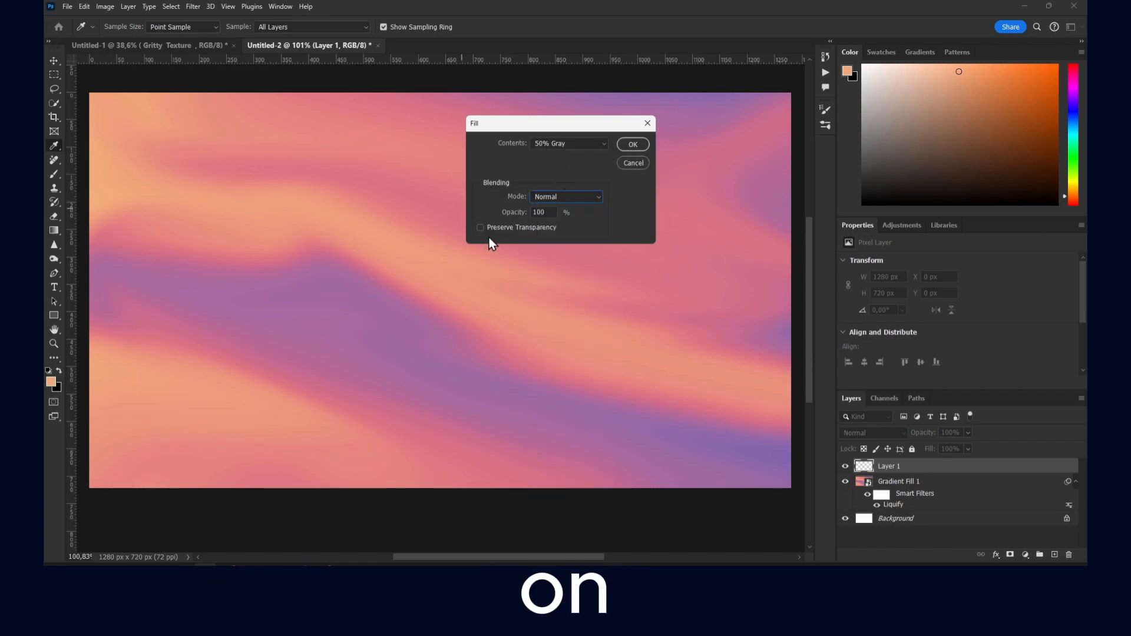
click(633, 145)
key(v)
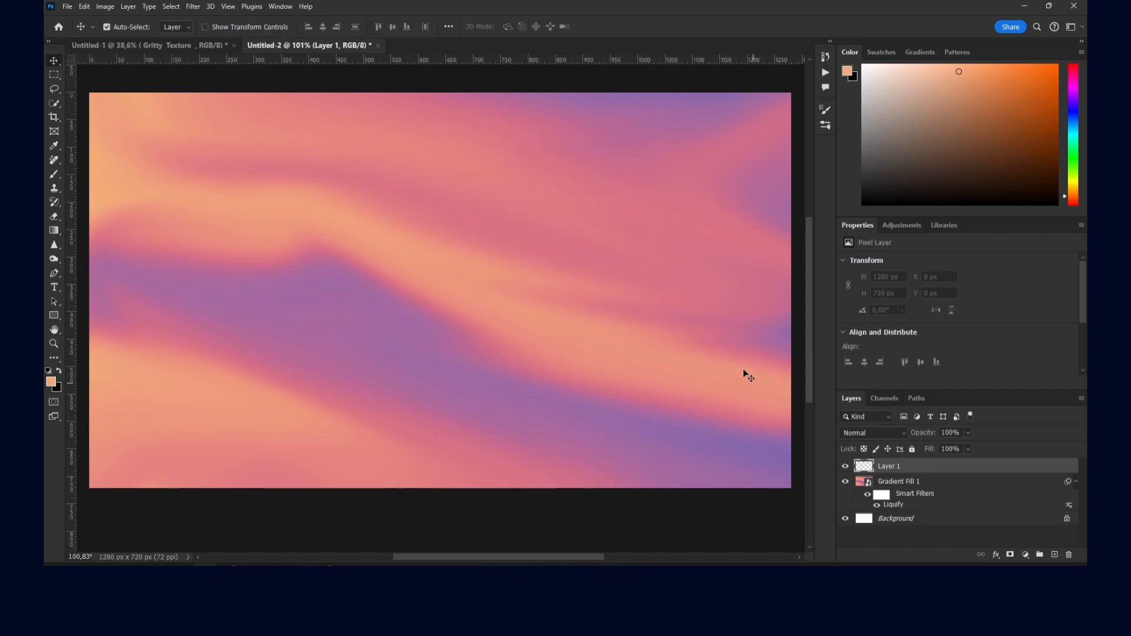
- Try to apply the Add Noise filter to the empty layer above the liquified gradient
click(193, 6)
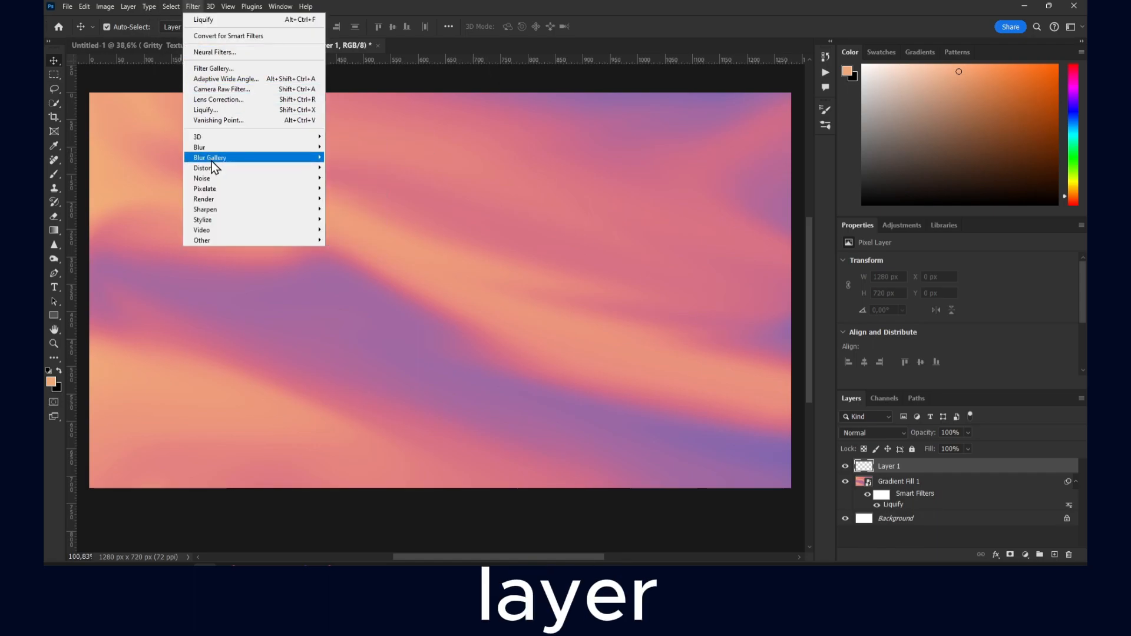
mouse_move(218, 179)
click(335, 179)
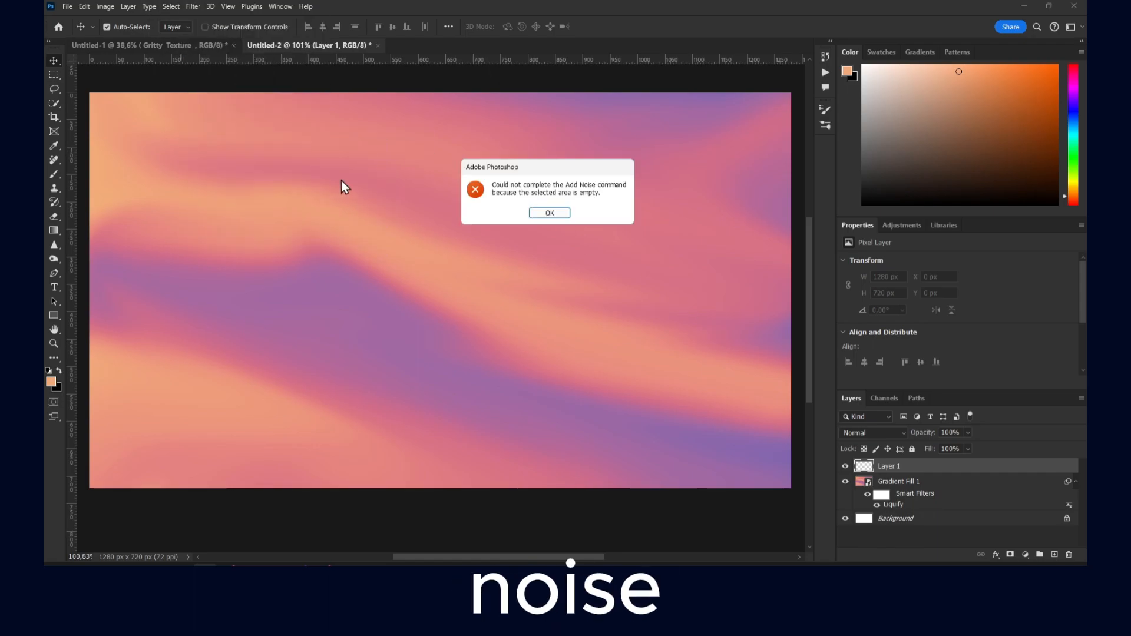
click(538, 215)
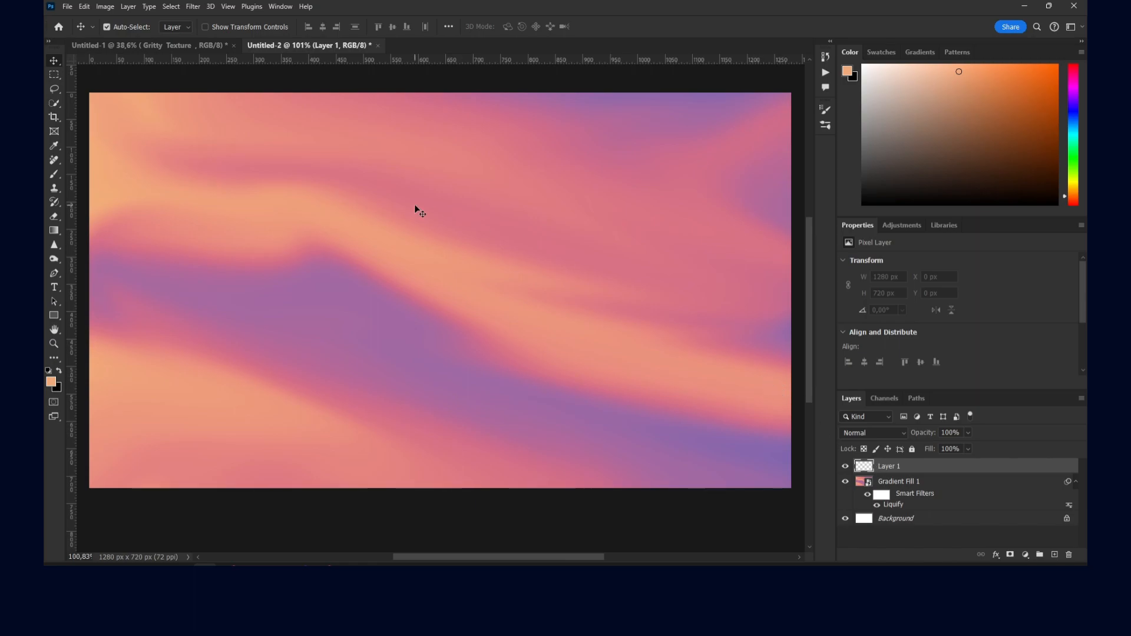
click(191, 8)
mouse_move(229, 176)
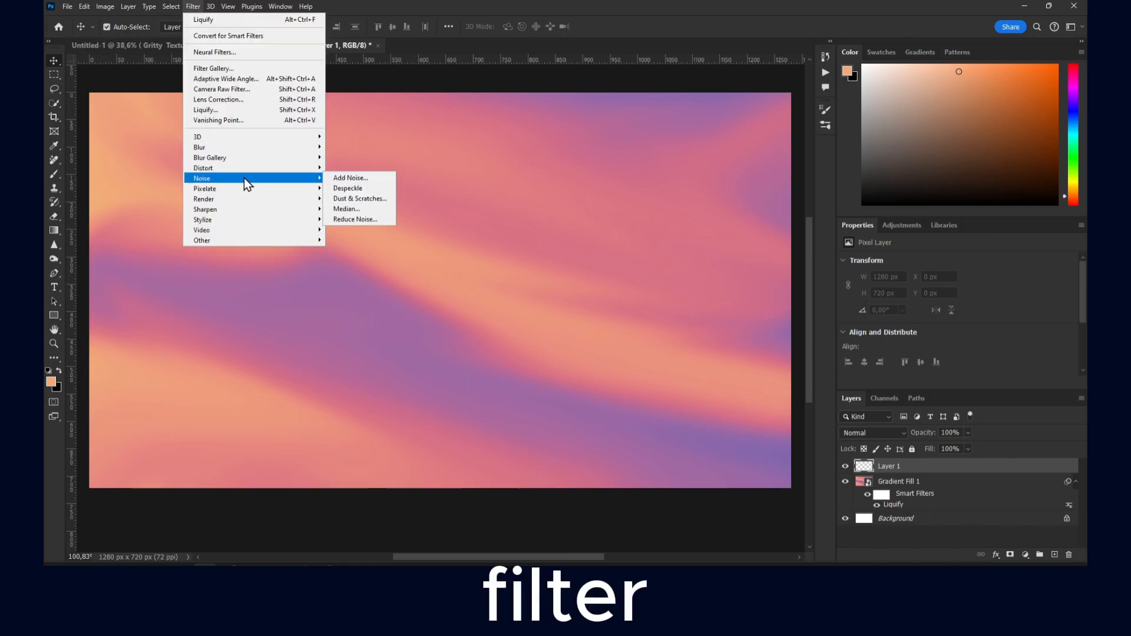
click(335, 178)
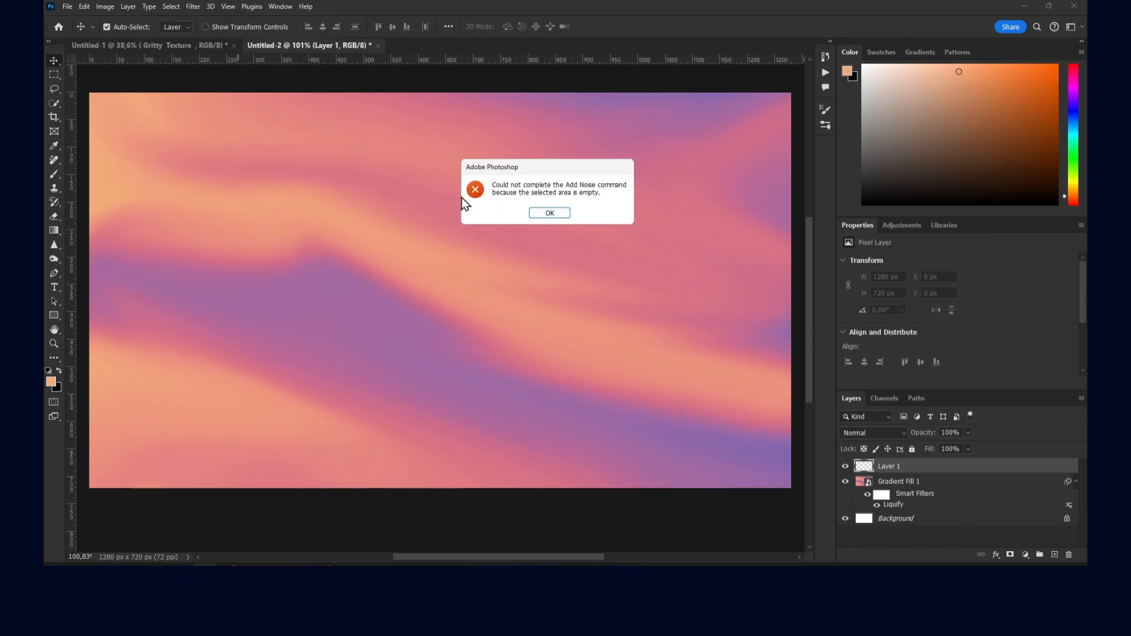
click(550, 213)
- Fill the empty top layer with 50% Gray in Normal mode at 100% opacity, with Preserve Transparency turned off
click(894, 481)
click(902, 470)
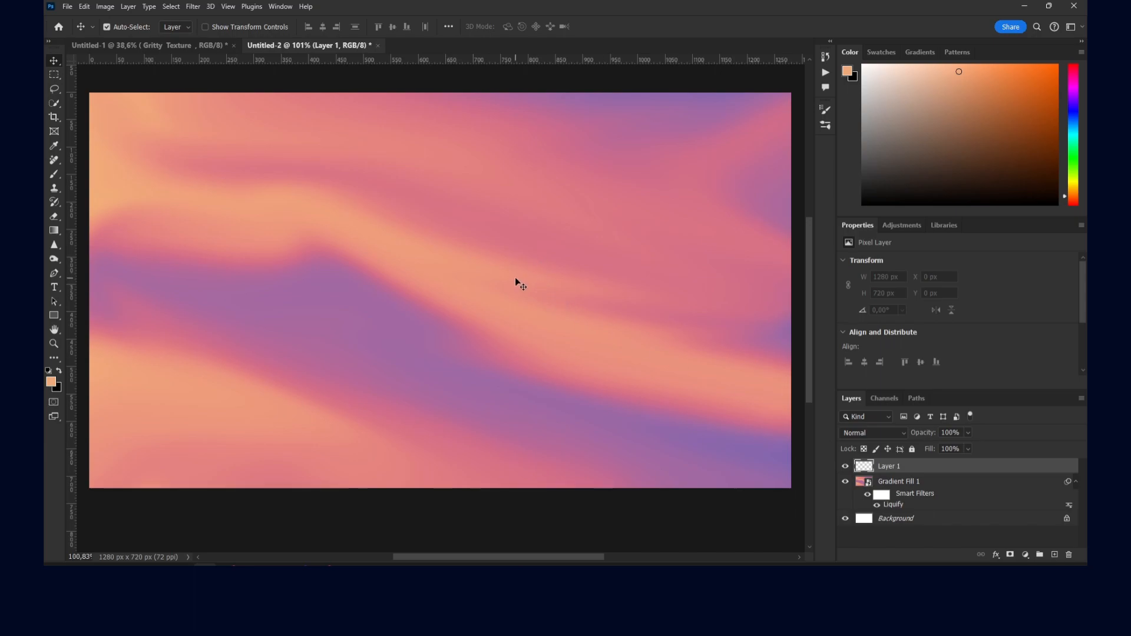
click(85, 6)
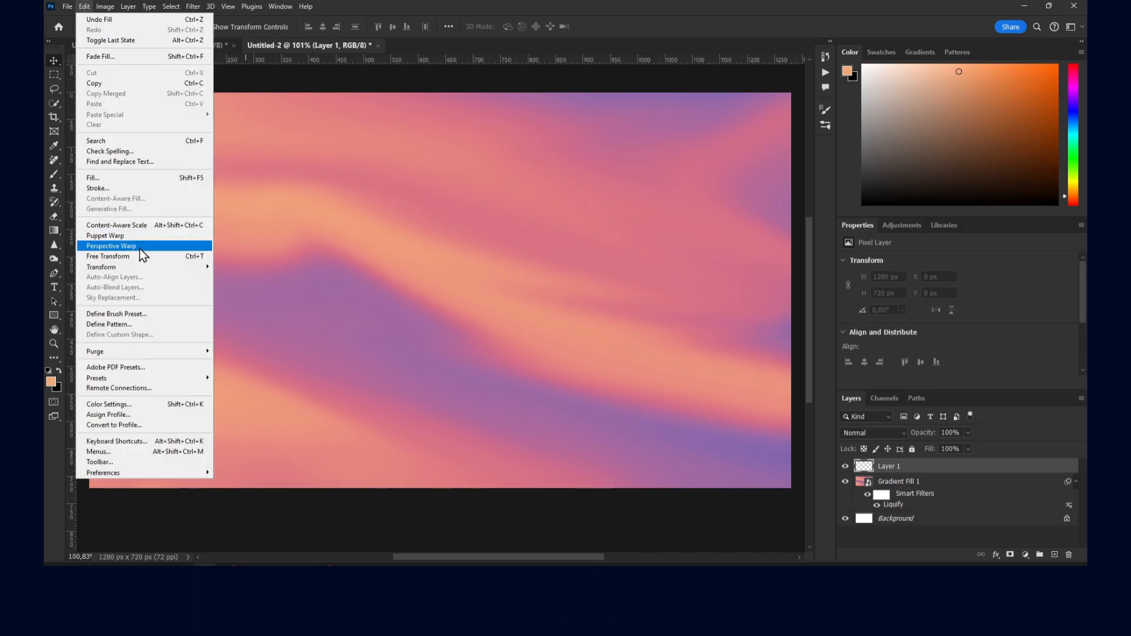
click(132, 178)
click(558, 196)
click(559, 196)
click(480, 227)
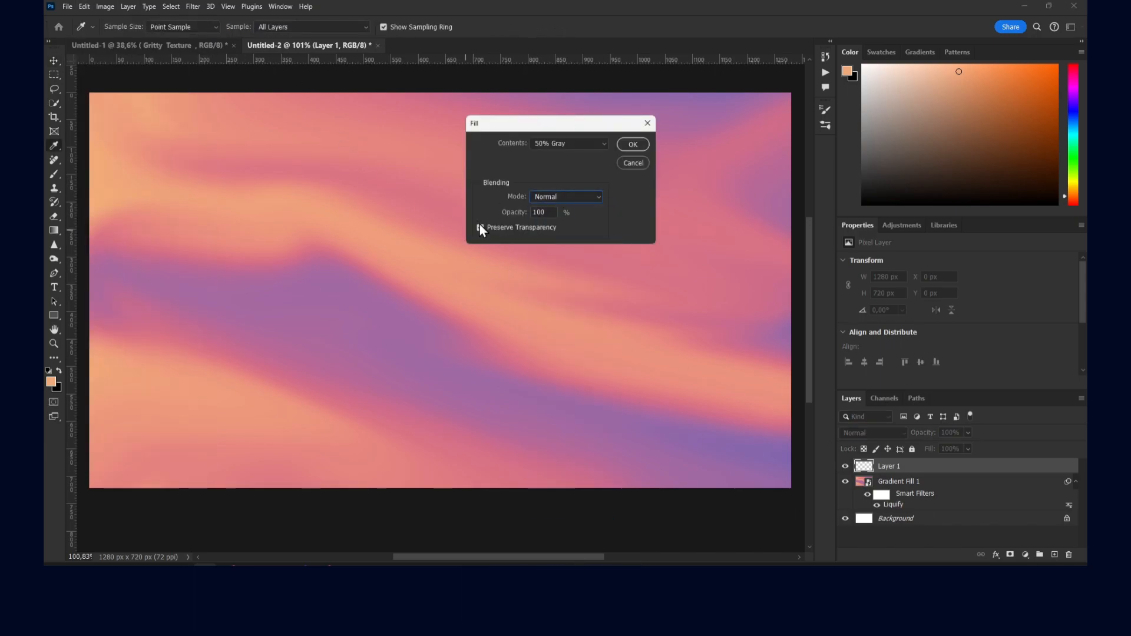
click(560, 143)
click(546, 238)
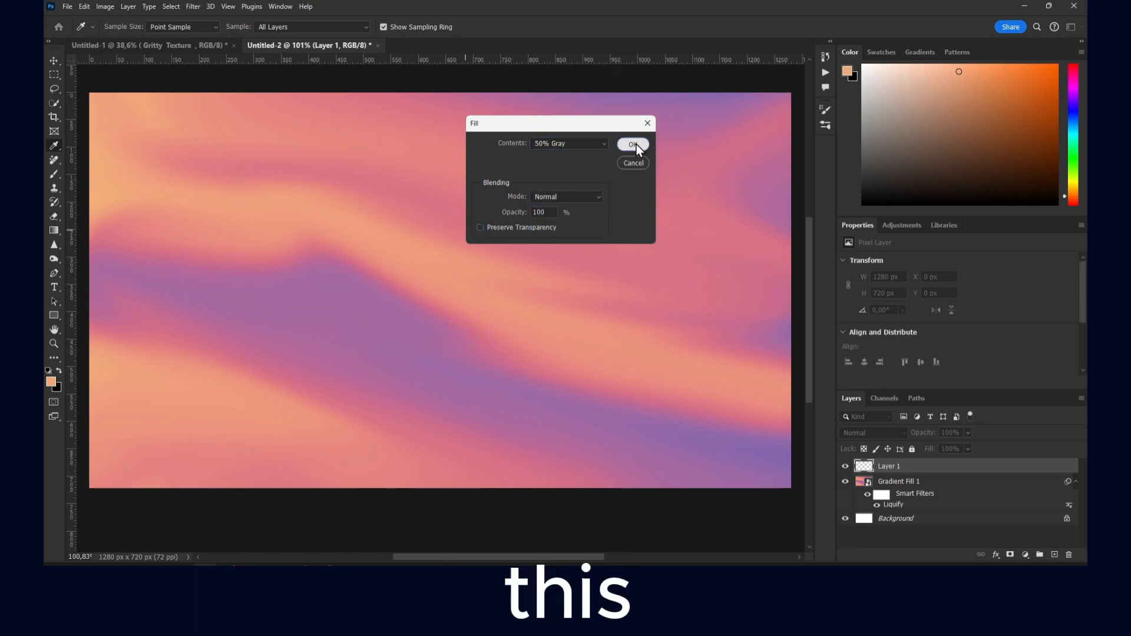
click(632, 144)
key(v)
- Add monochromatic noise with Uniform distribution and an amount of 147.13% to the gray layer
click(192, 6)
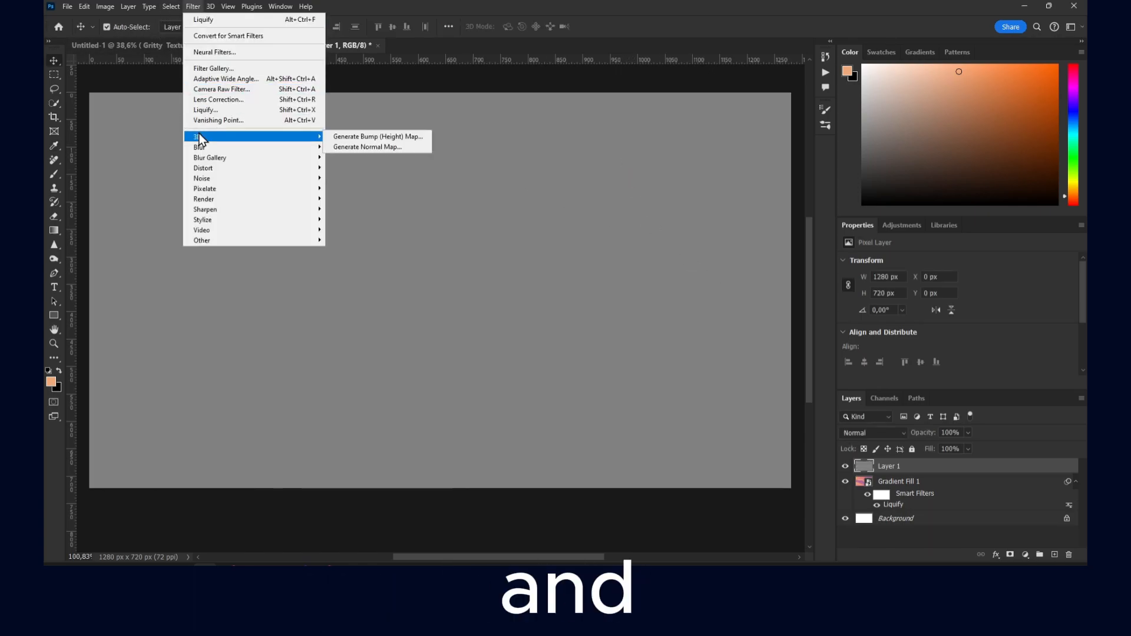
mouse_move(224, 178)
click(350, 178)
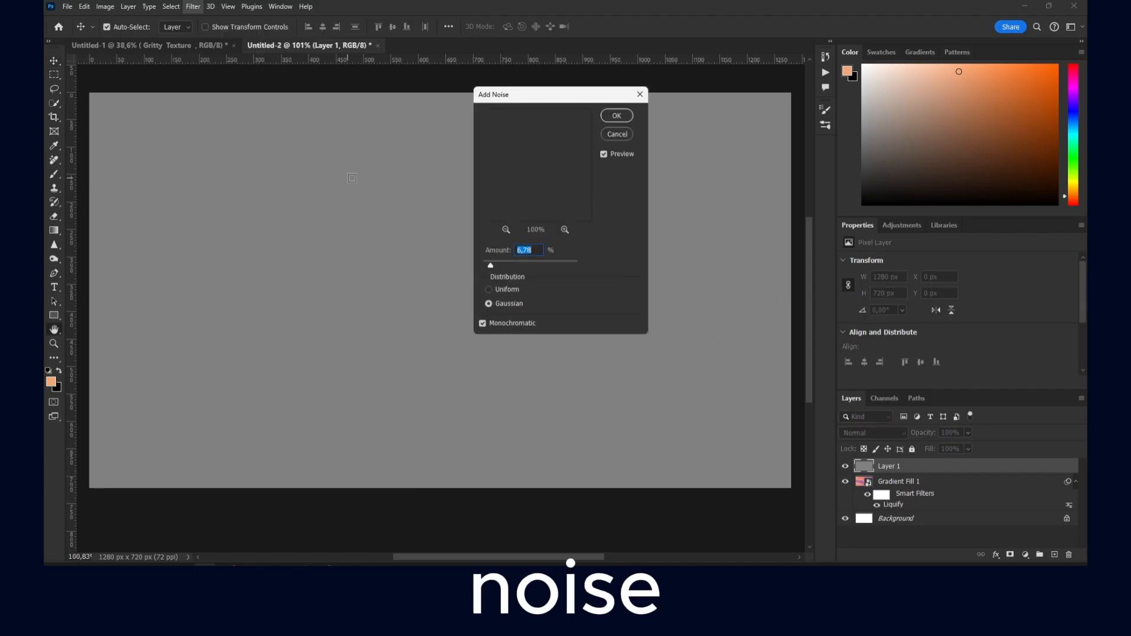
drag(506, 264, 526, 268)
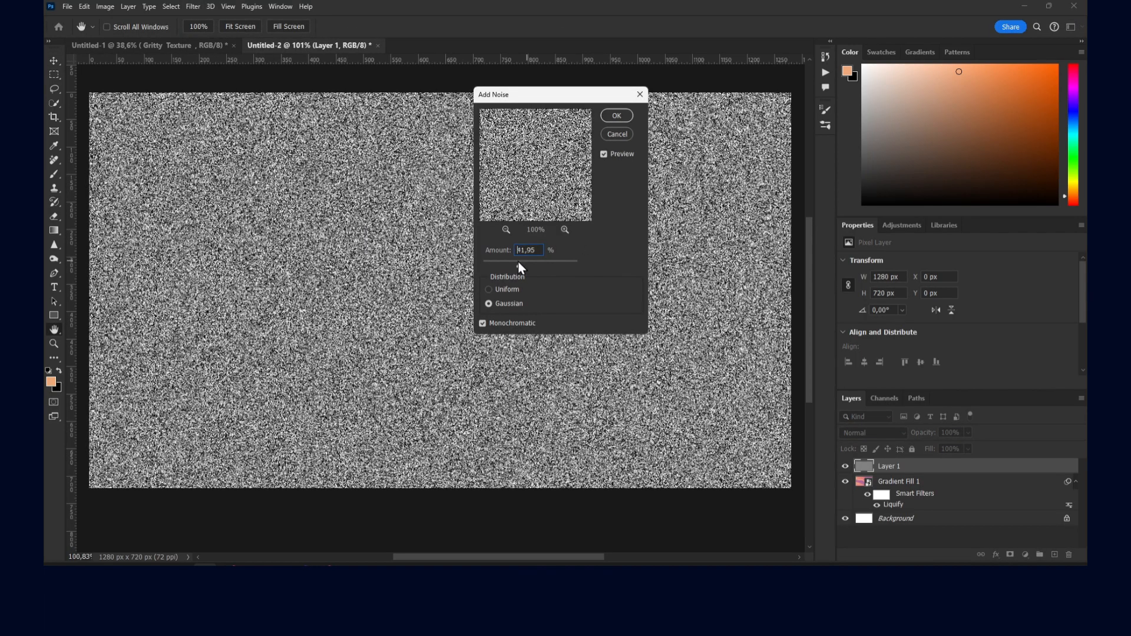
drag(554, 266, 589, 263)
click(484, 324)
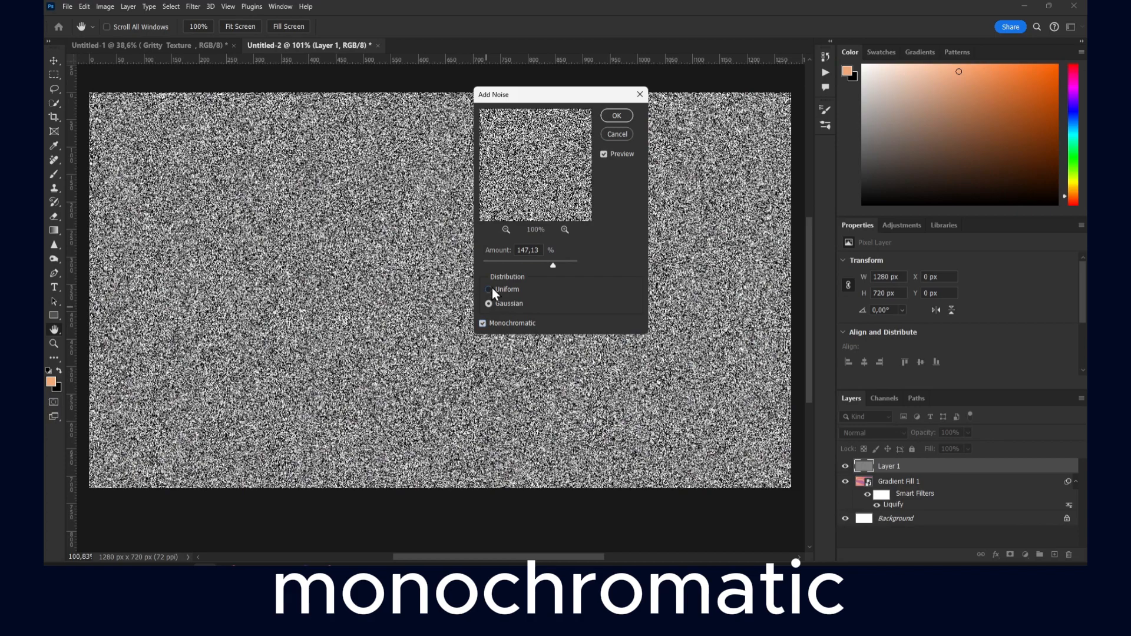
click(492, 288)
click(615, 116)
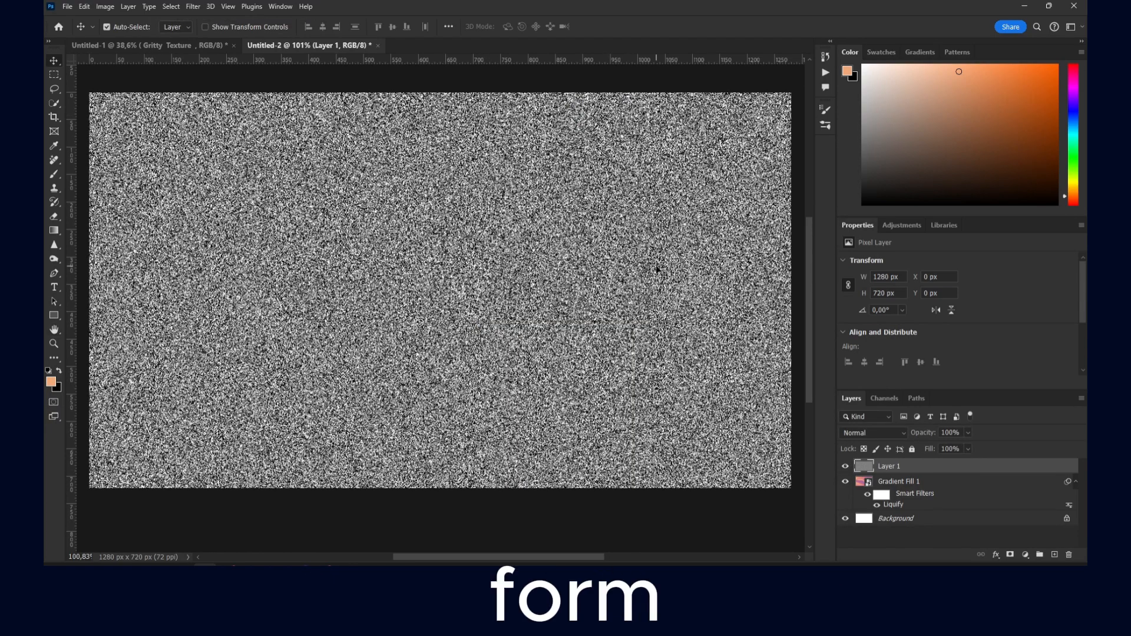
- Blend the noise layer over the gradient in Overlay mode at 23% opacity
drag(926, 430, 904, 438)
click(902, 434)
click(926, 439)
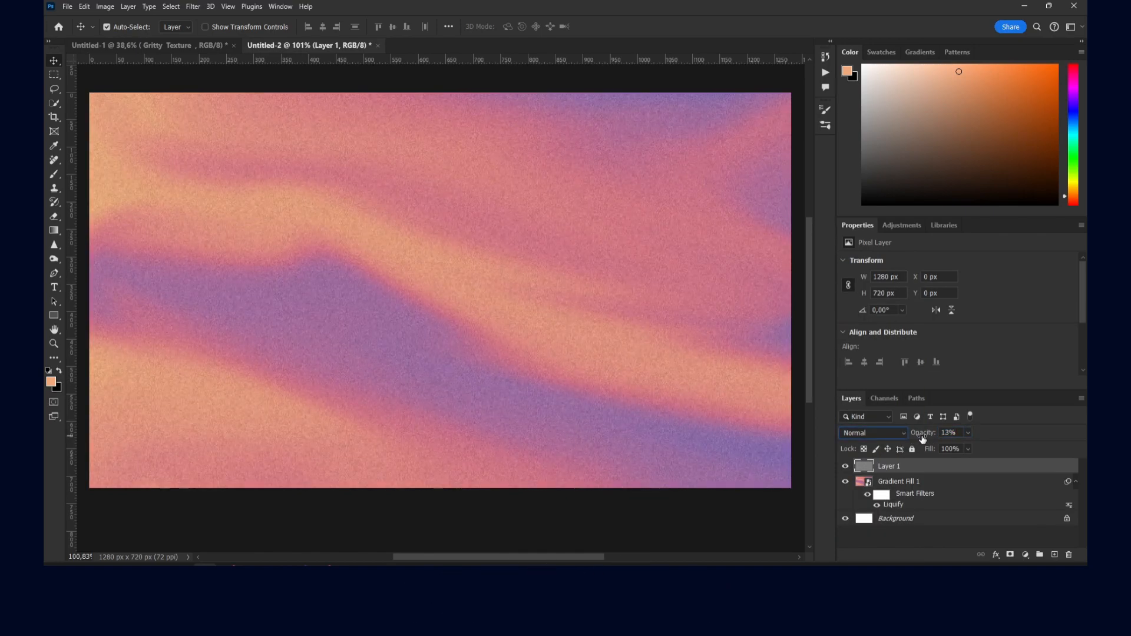
click(889, 430)
click(871, 402)
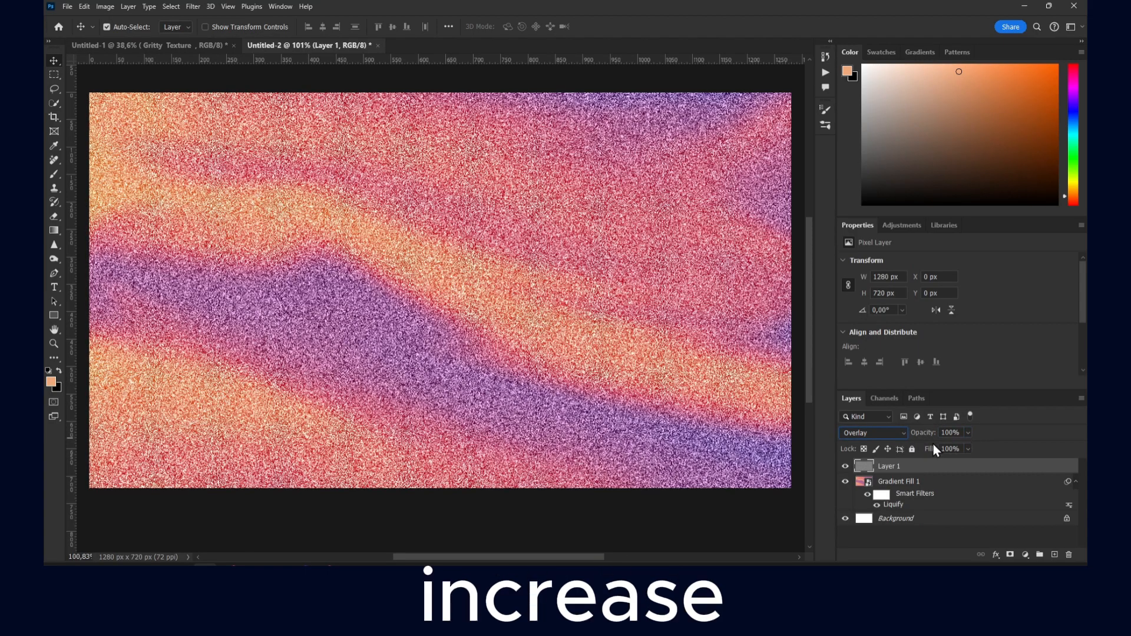
mouse_move(931, 440)
mouse_down()
mouse_move(896, 448)
mouse_move(916, 436)
mouse_up()
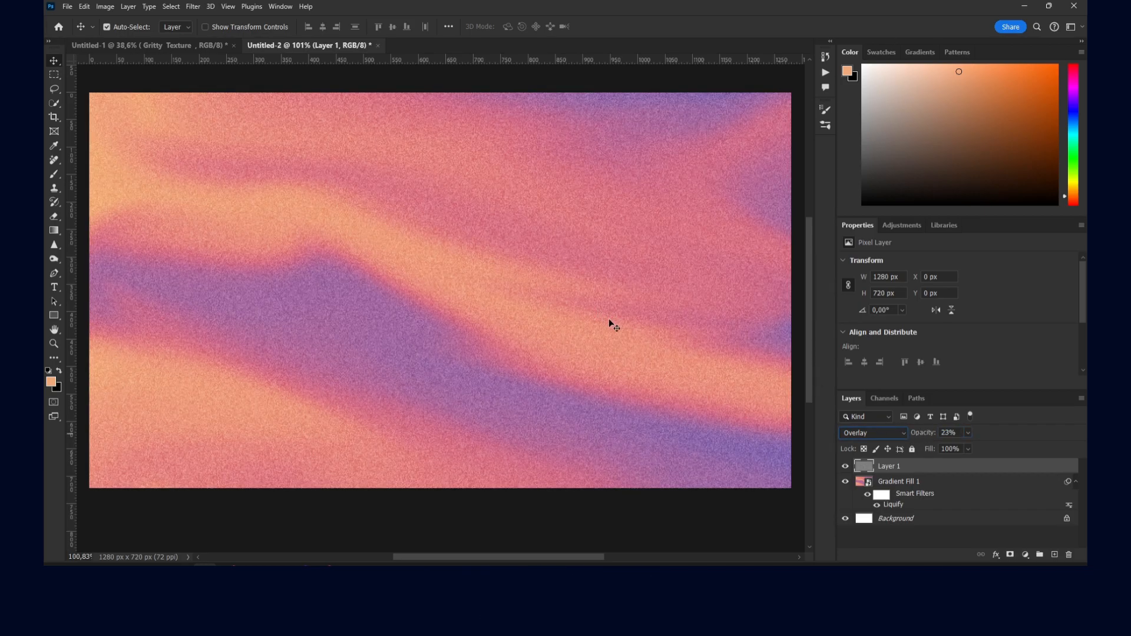
- Convert the noise layer and the gradient fill layer together into one smart object
shift+click(896, 481)
right_click(893, 469)
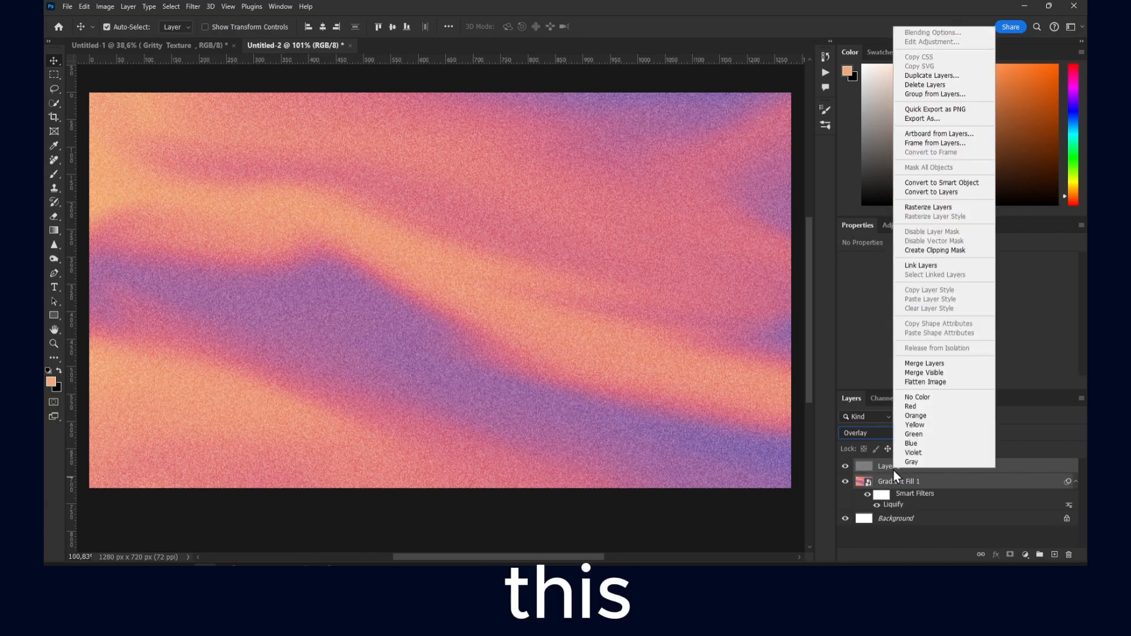
click(936, 183)
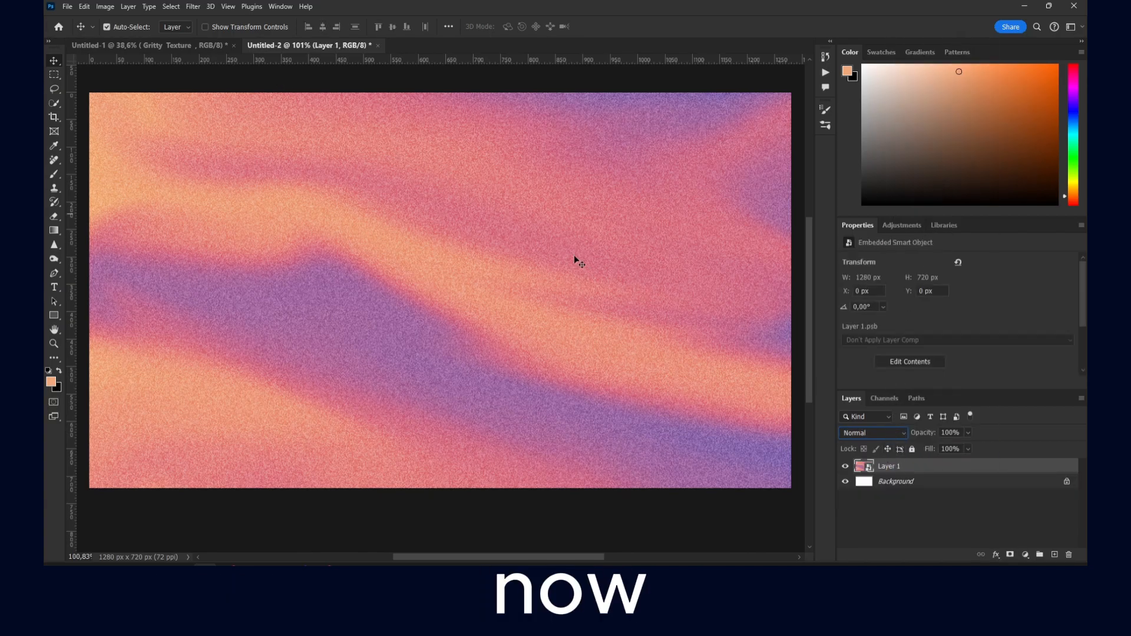
- Warp the grainy orange and purple bands near the upper left in Liquify using Forward Warp at size 340 and apply it
click(194, 7)
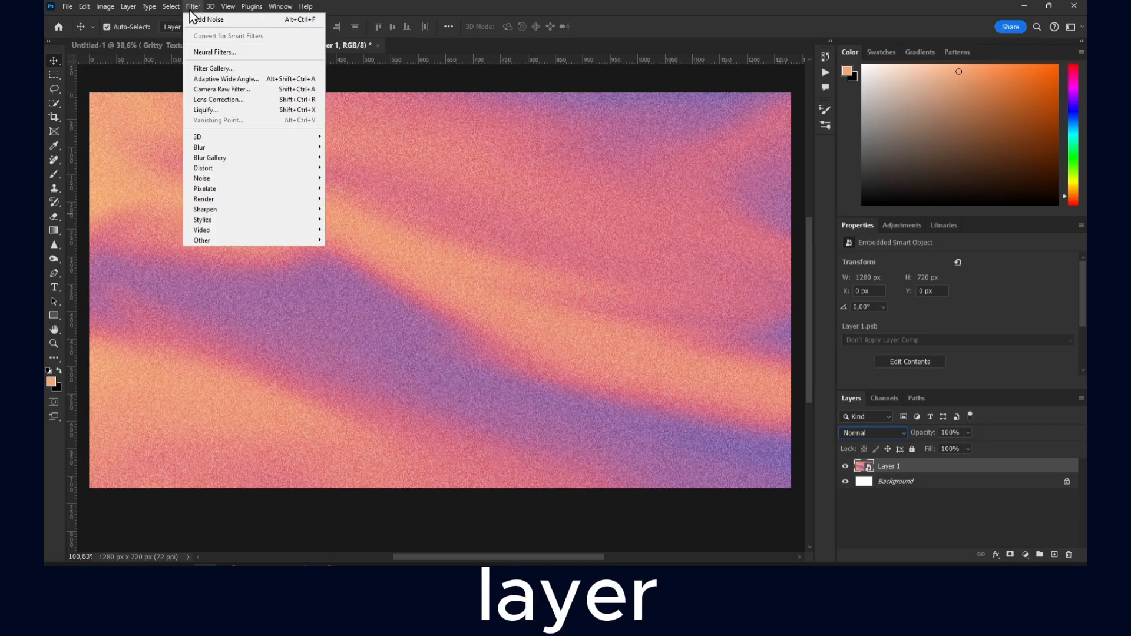
click(212, 110)
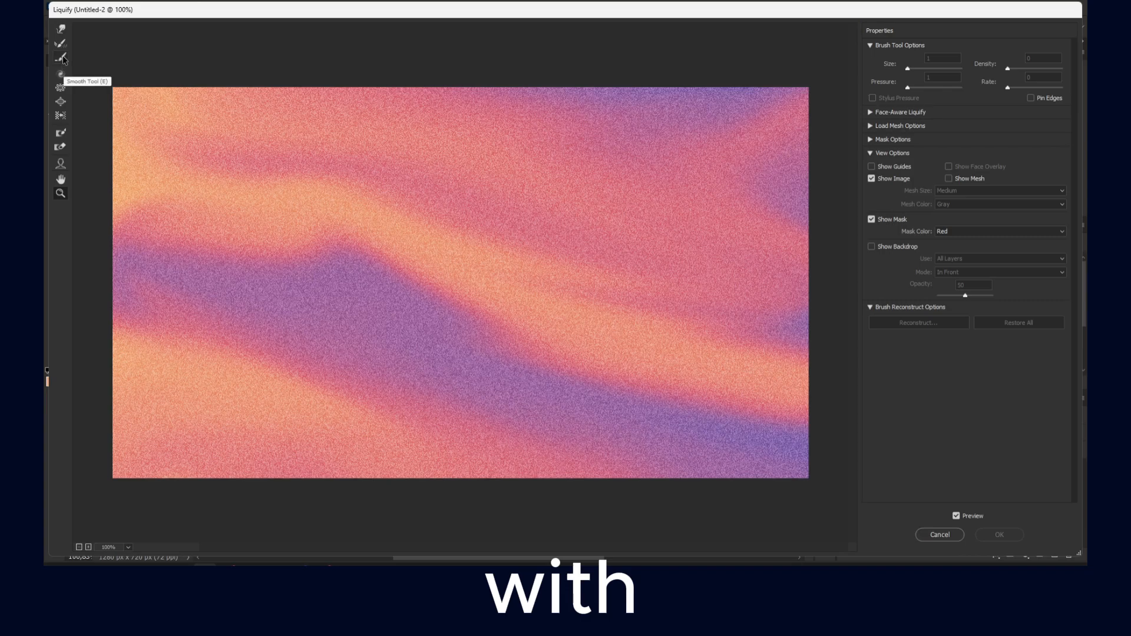
click(61, 29)
mouse_move(202, 174)
mouse_down()
mouse_move(189, 222)
mouse_move(214, 257)
mouse_move(248, 271)
mouse_up()
mouse_move(346, 314)
mouse_down()
mouse_move(258, 288)
mouse_move(189, 241)
mouse_move(320, 296)
mouse_move(245, 264)
mouse_up()
mouse_move(207, 206)
mouse_down()
mouse_move(251, 272)
mouse_move(229, 257)
mouse_move(238, 254)
mouse_move(169, 232)
mouse_up()
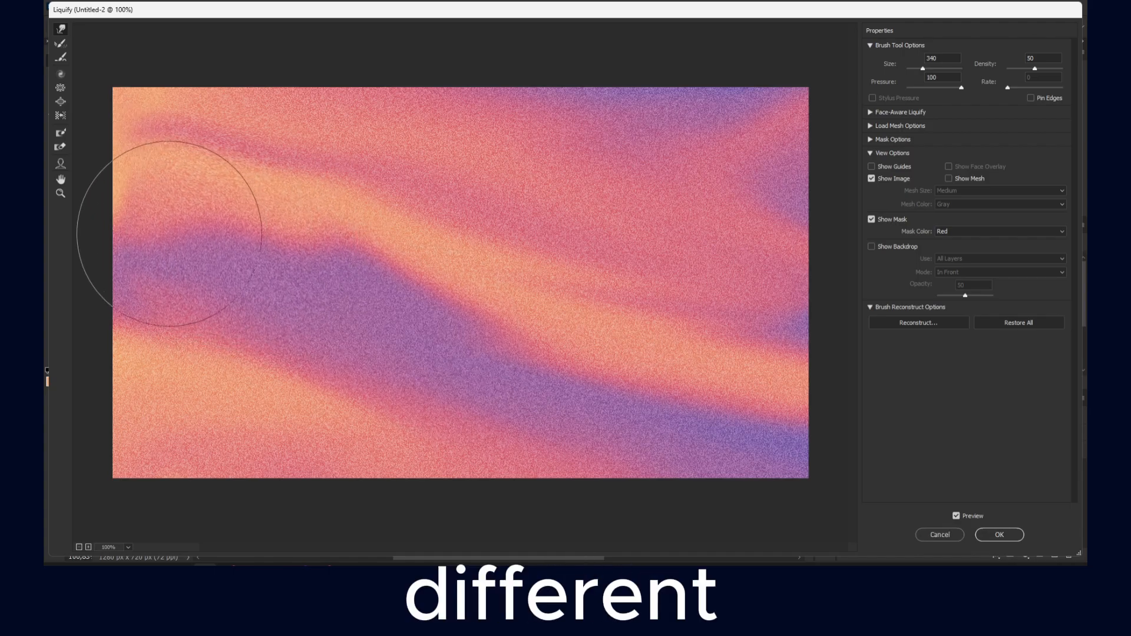
click(995, 536)
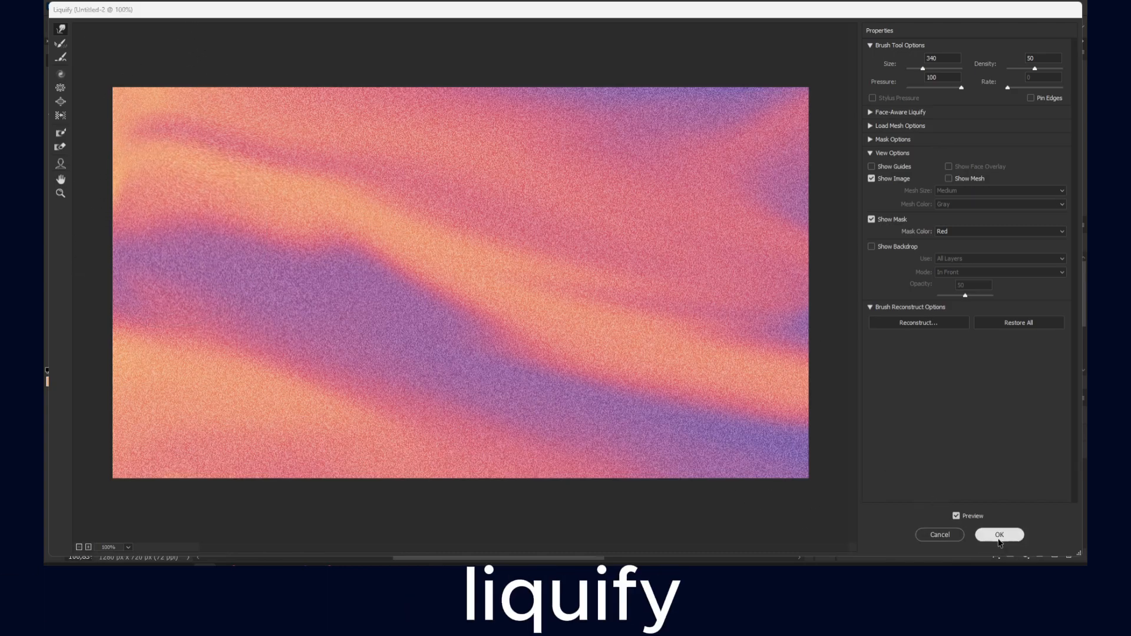
- Apply the basic Sharpen filter to the liquified smart object
click(202, 8)
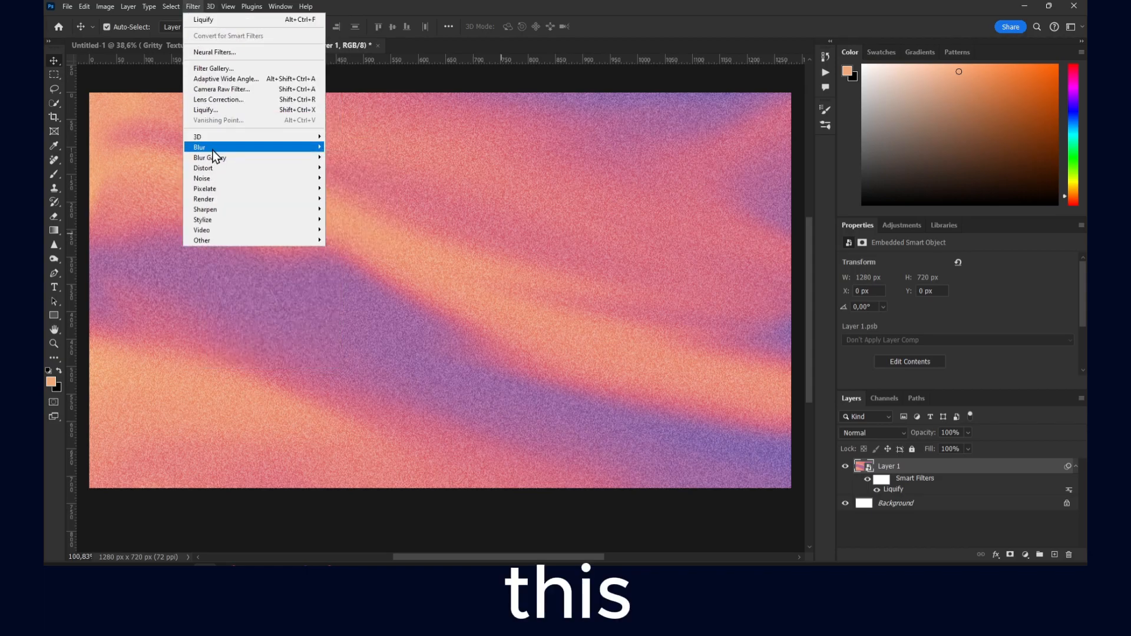
mouse_move(279, 208)
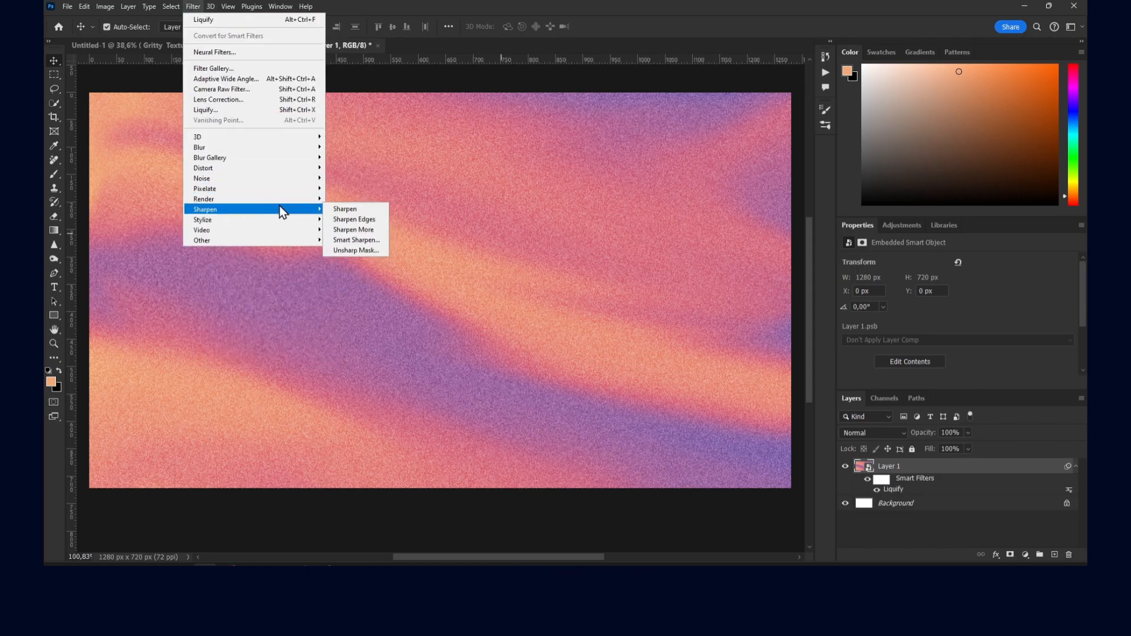
click(345, 209)
- Apply a Gaussian Blur with a radius of 4.4 pixels to the sharpened smart object
click(174, 6)
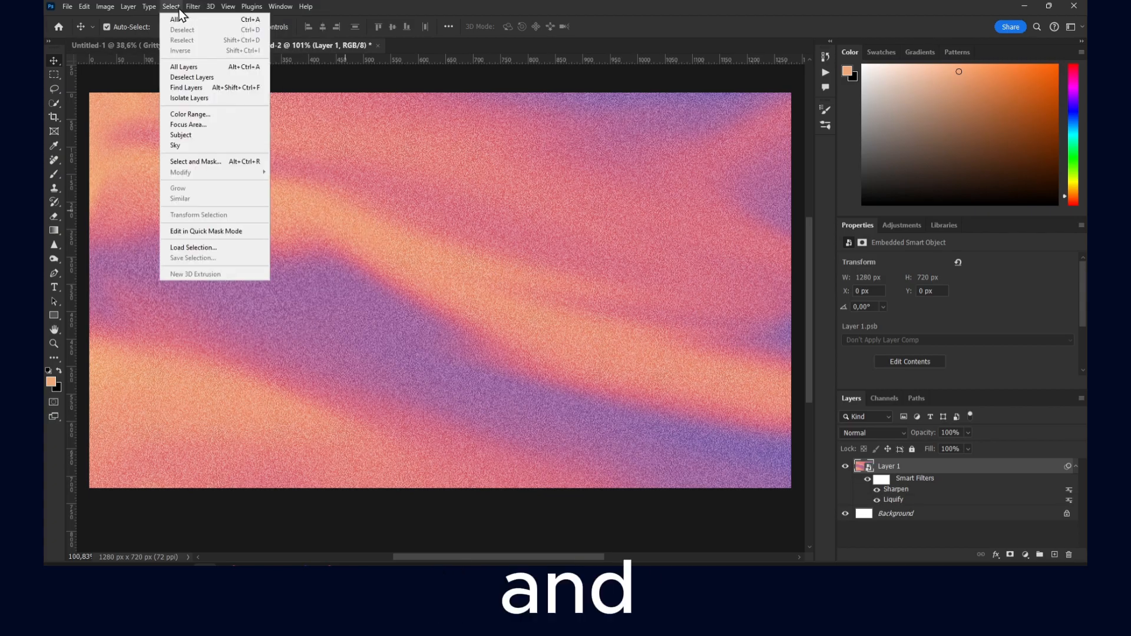
mouse_move(193, 6)
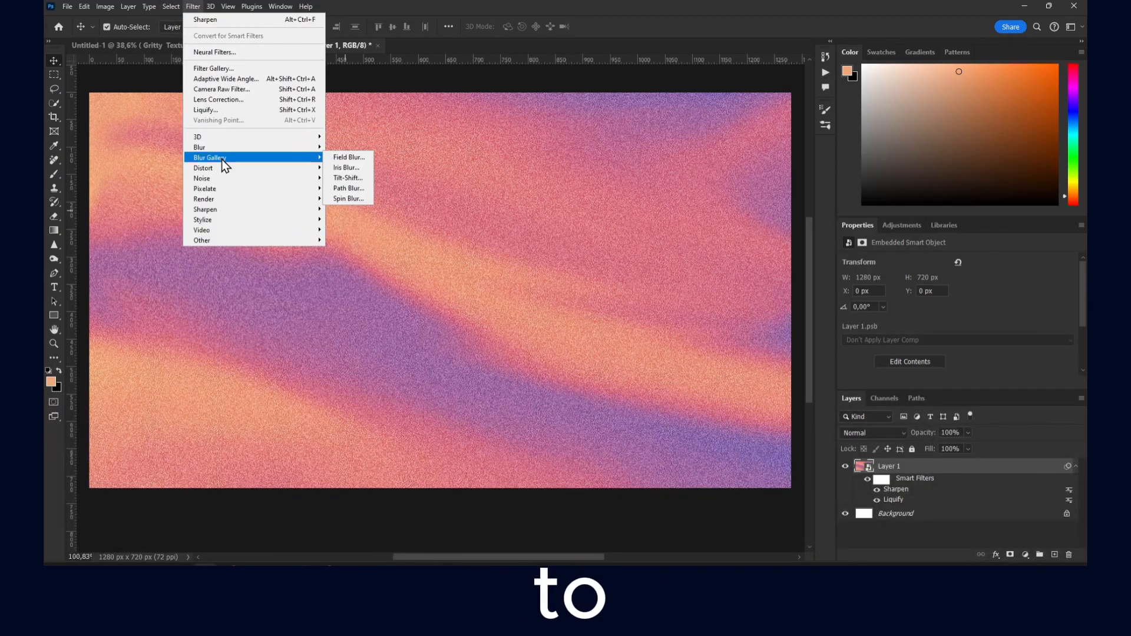
mouse_move(256, 204)
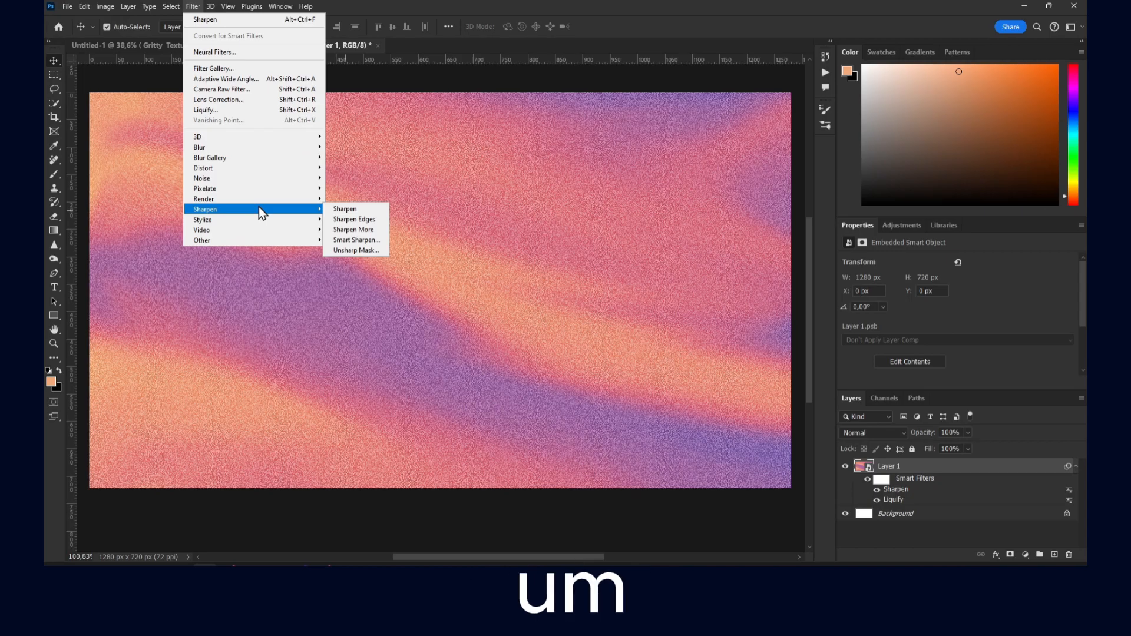
mouse_move(280, 146)
click(351, 188)
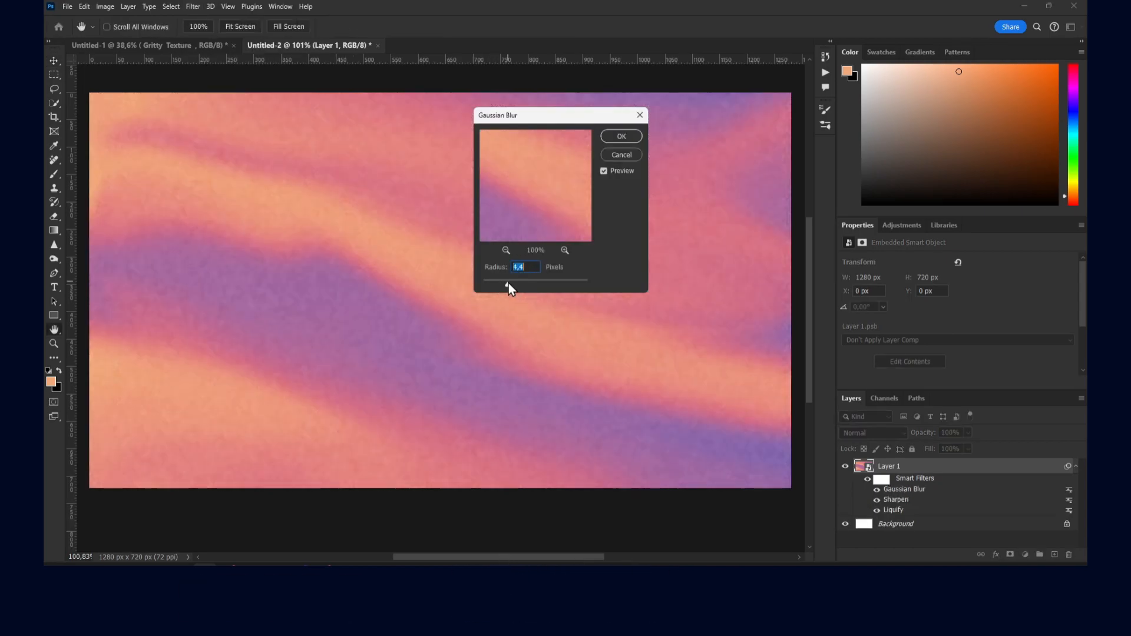
click(619, 137)
- Add monochromatic noise with Gaussian distribution and an amount of 5.02% to the blurred smart object
click(176, 5)
mouse_move(193, 6)
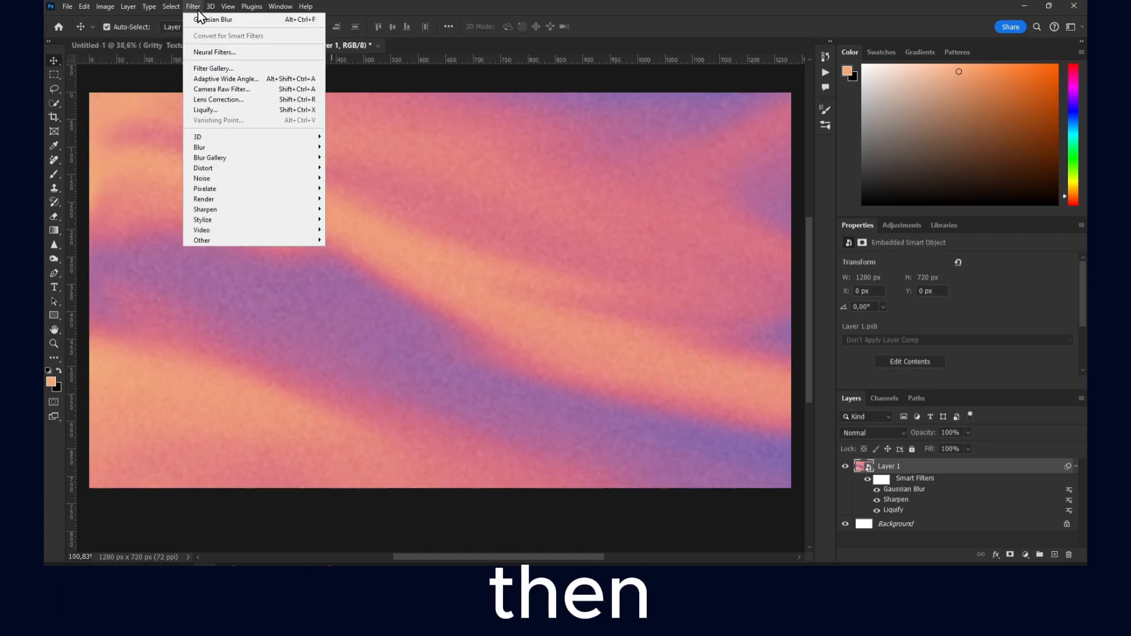
mouse_move(238, 190)
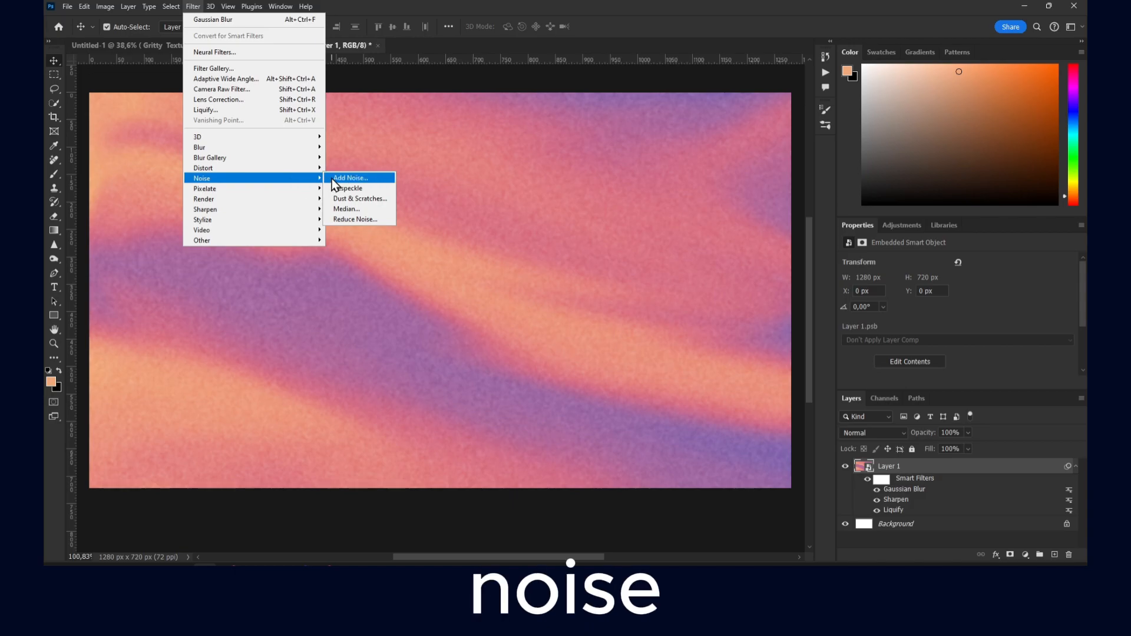
click(347, 178)
drag(496, 262, 490, 267)
click(492, 300)
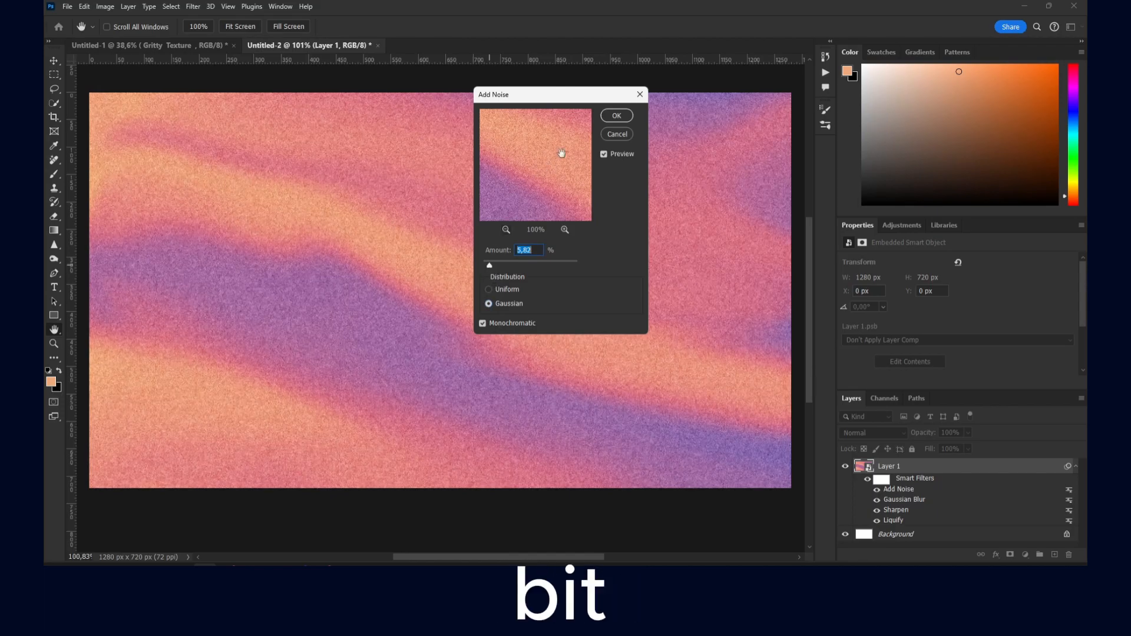
click(615, 117)
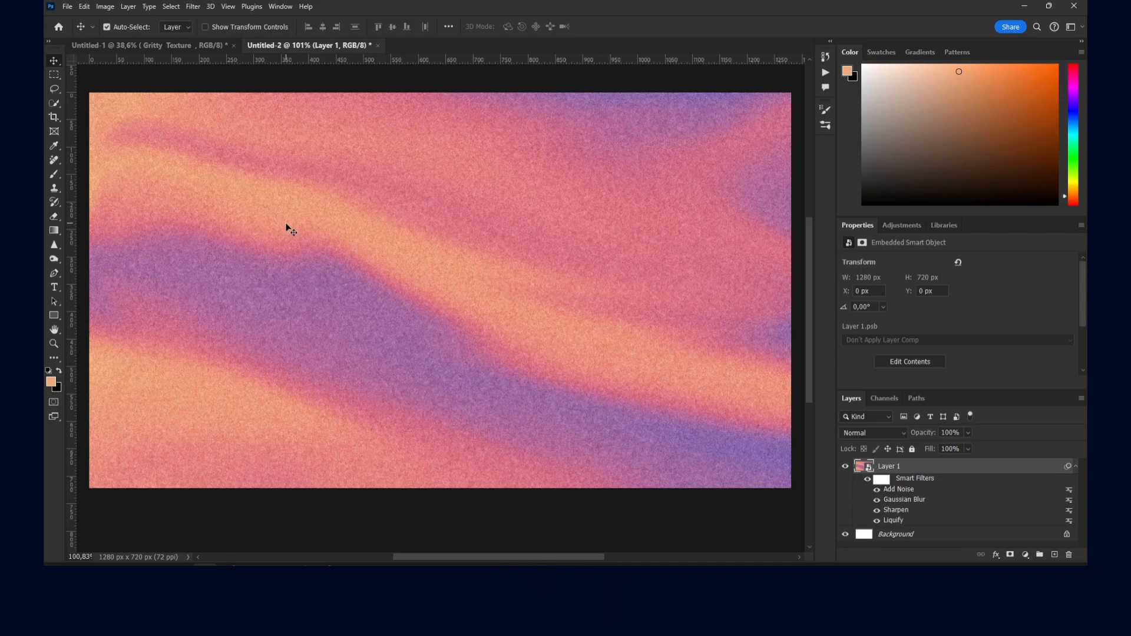
scroll(309, 204, up, 5)
scroll(312, 202, down, 7)
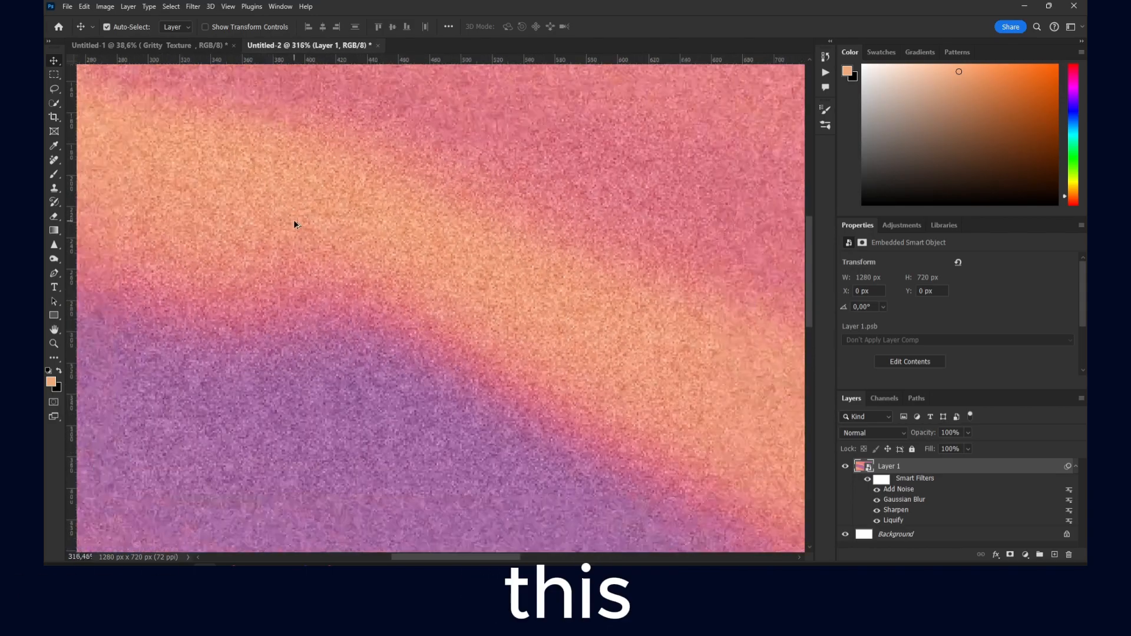
scroll(297, 216, up, 1)
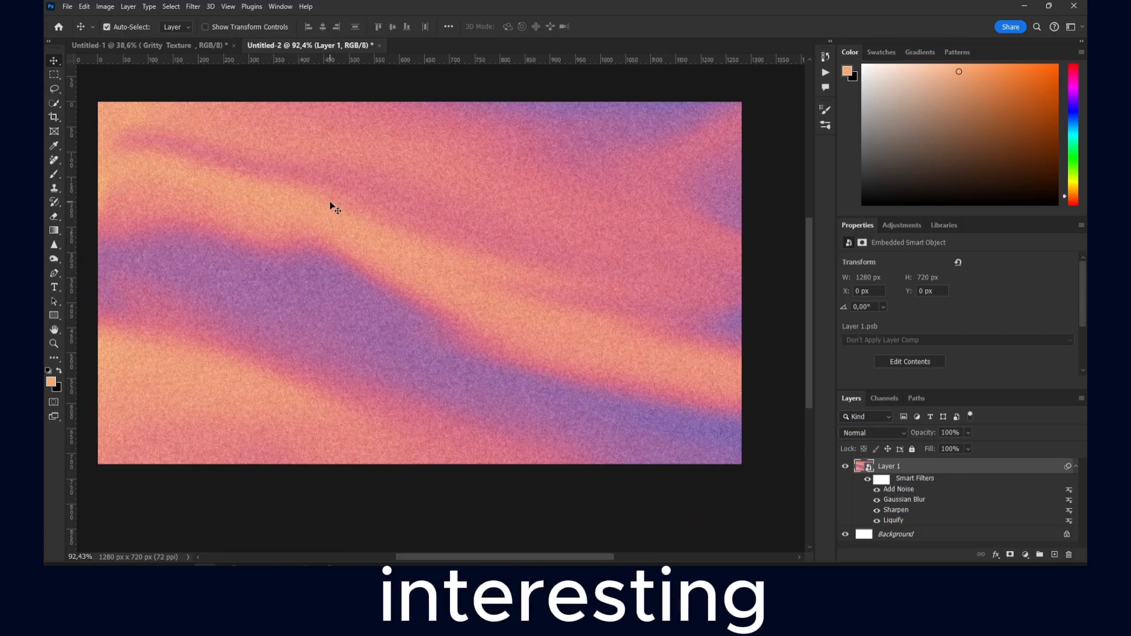
- Start an Oil Paint filter on the smart object, reducing scale to 1.0, cleanliness to 0.0 and stylization to nearly zero
click(193, 7)
mouse_move(231, 220)
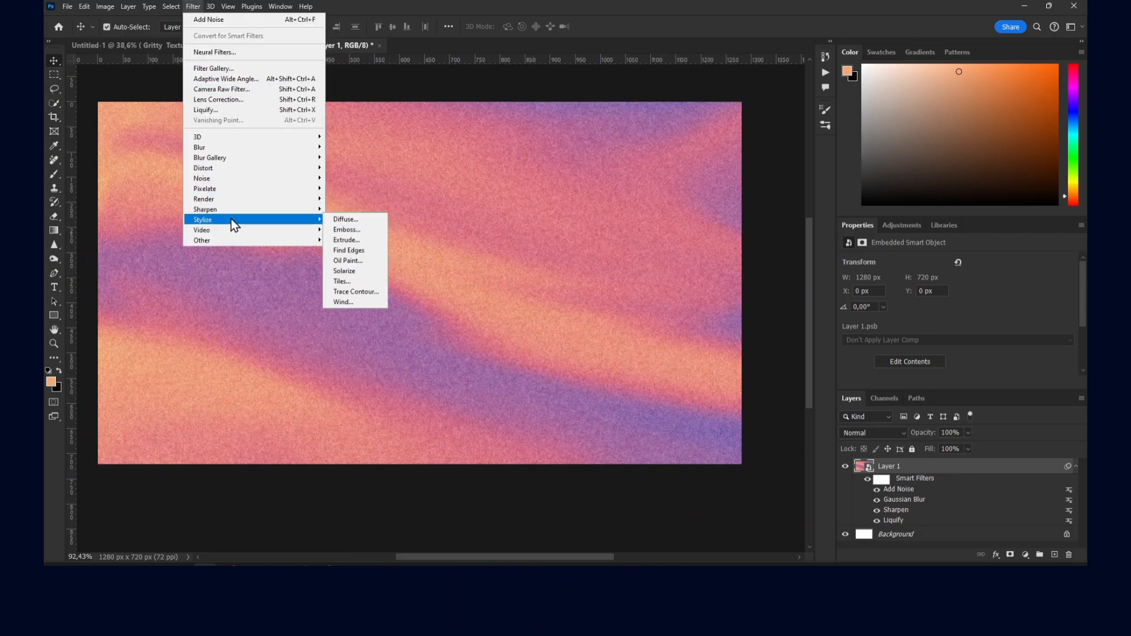
click(347, 260)
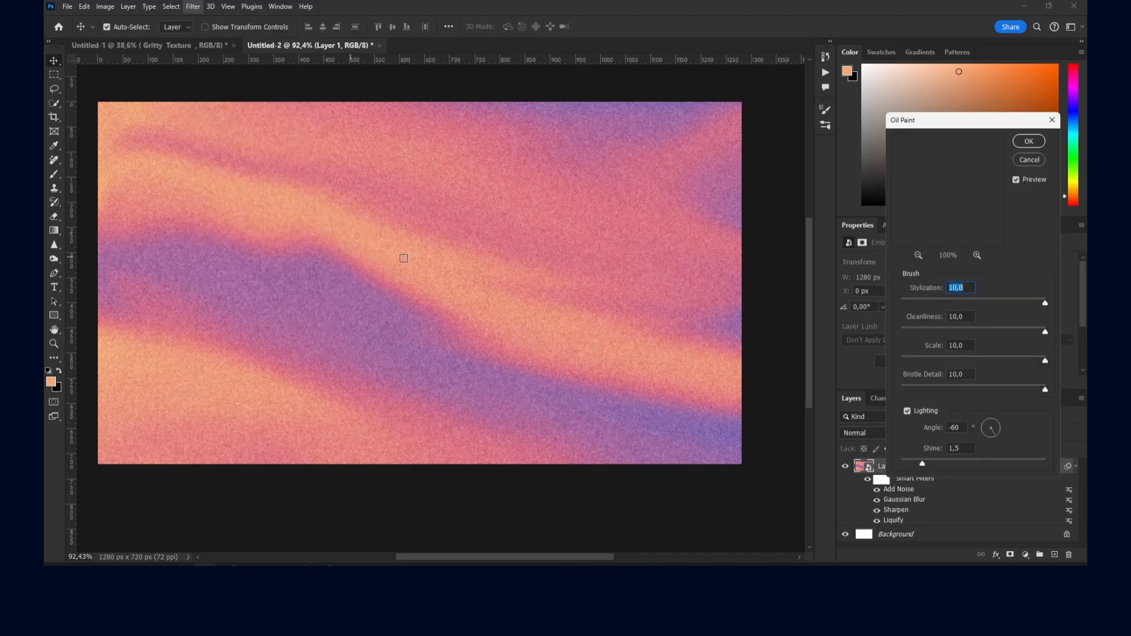
drag(992, 358, 923, 356)
drag(926, 332, 906, 305)
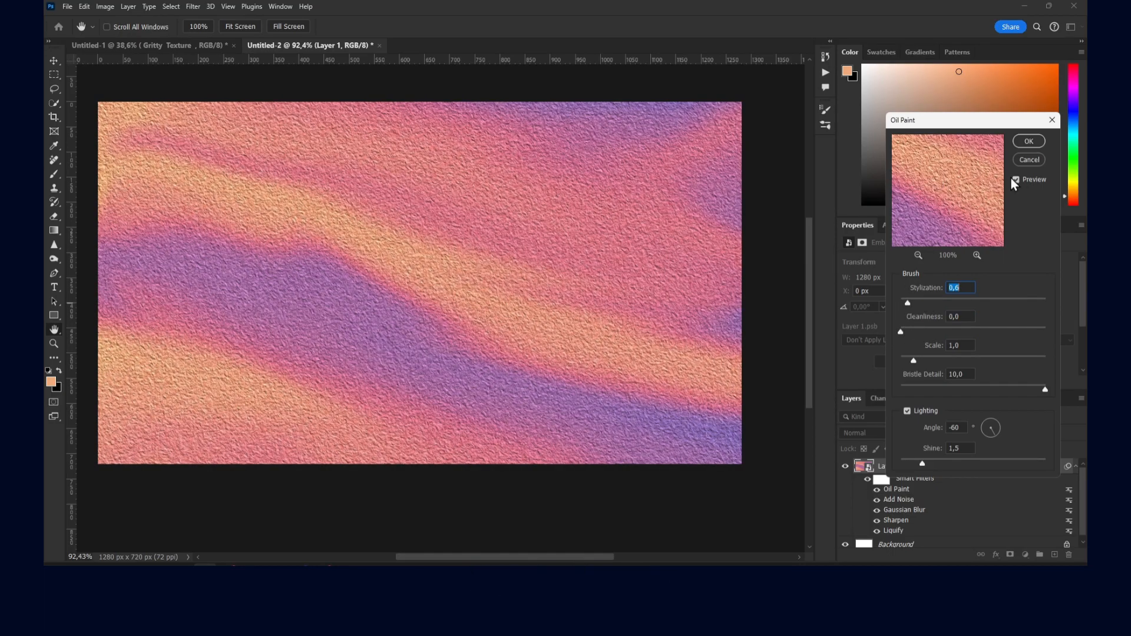
- Apply Oil Paint with stylization 0.1, cleanliness 0.4, scale 0.1 and bristle detail 2.6, adjusting the shine slightly
click(977, 255)
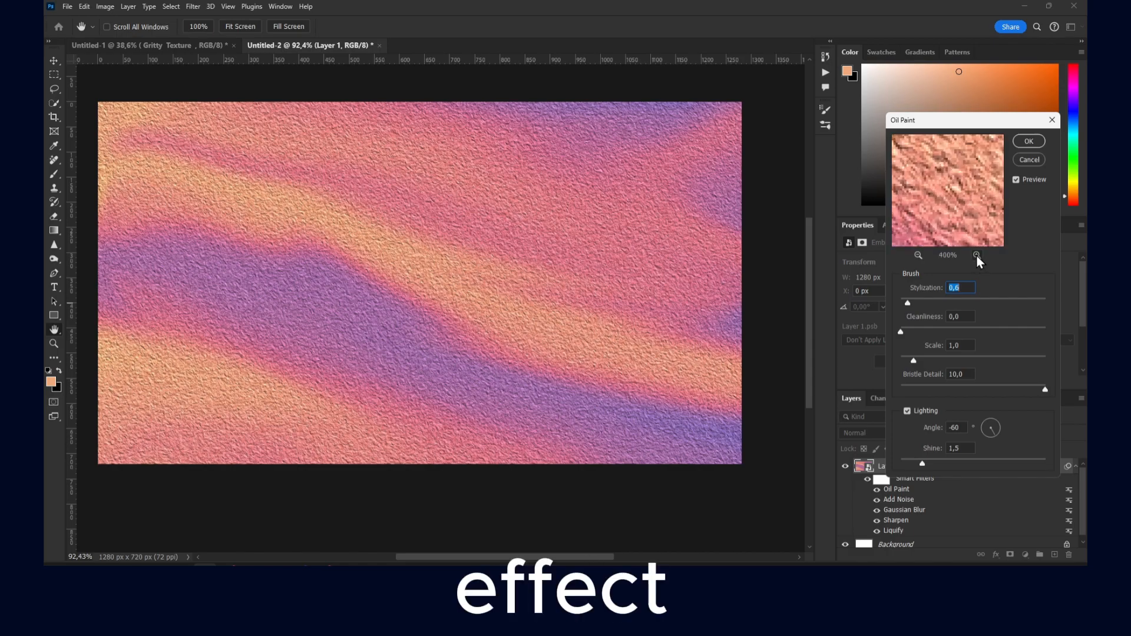
click(916, 257)
click(917, 256)
mouse_move(907, 303)
mouse_down()
mouse_move(904, 331)
mouse_move(922, 334)
mouse_move(890, 333)
mouse_move(907, 332)
mouse_up()
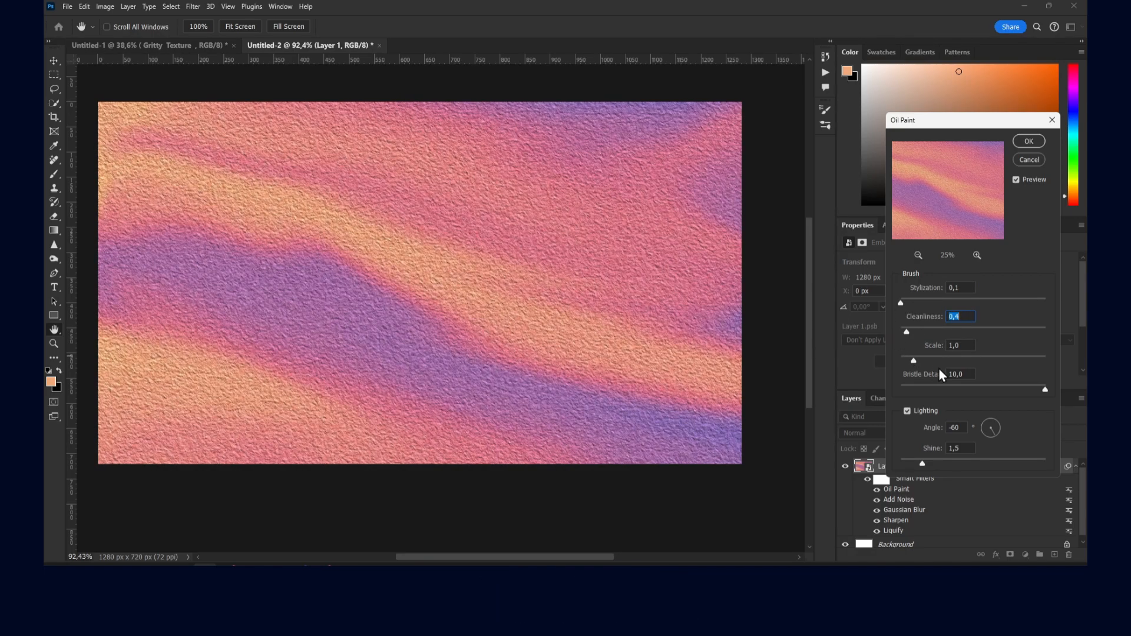
drag(987, 362, 906, 359)
drag(1039, 387, 939, 390)
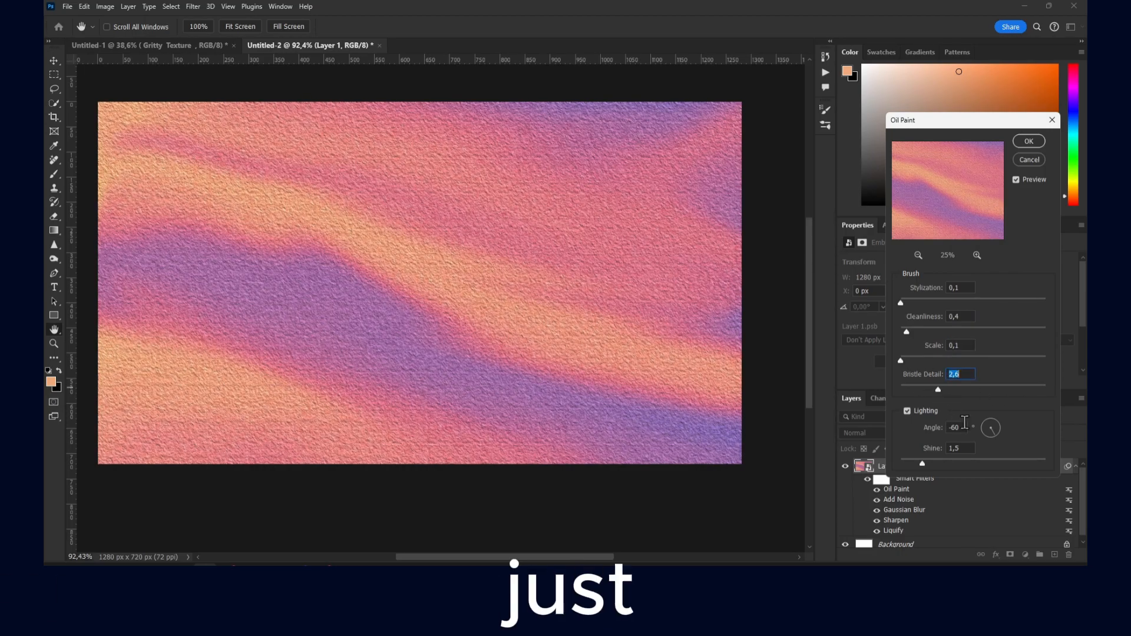
mouse_move(923, 463)
mouse_down()
mouse_move(943, 467)
mouse_move(907, 465)
mouse_move(920, 461)
mouse_up()
click(1028, 142)
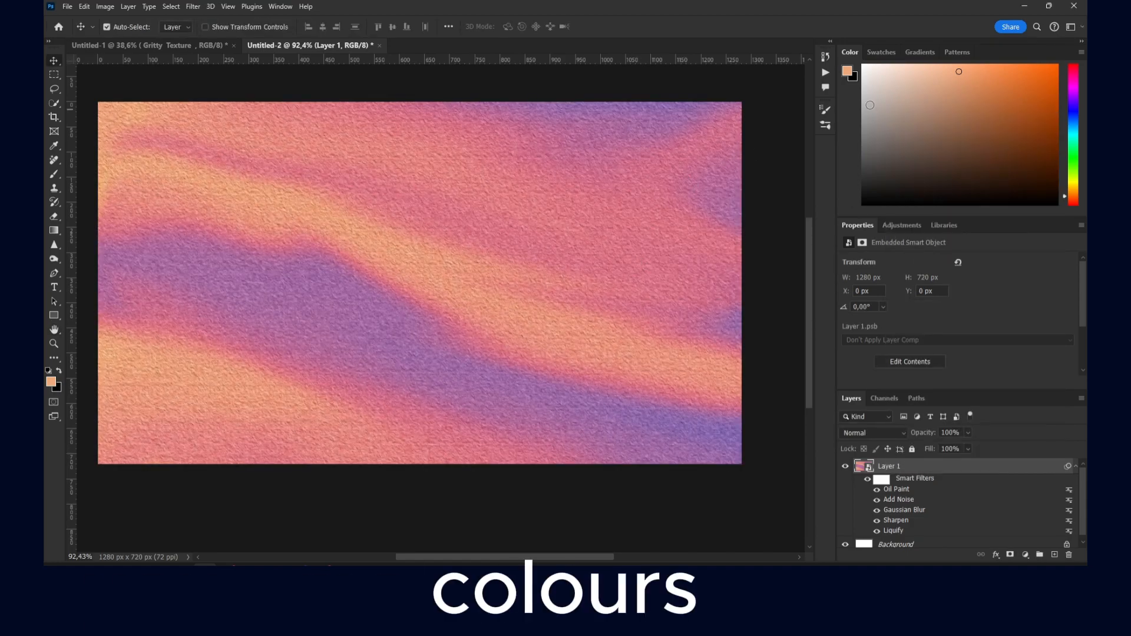
- Add a Brightness/Contrast adjustment layer above the smart object with brightness -49 and contrast 29
drag(1024, 76, 1052, 76)
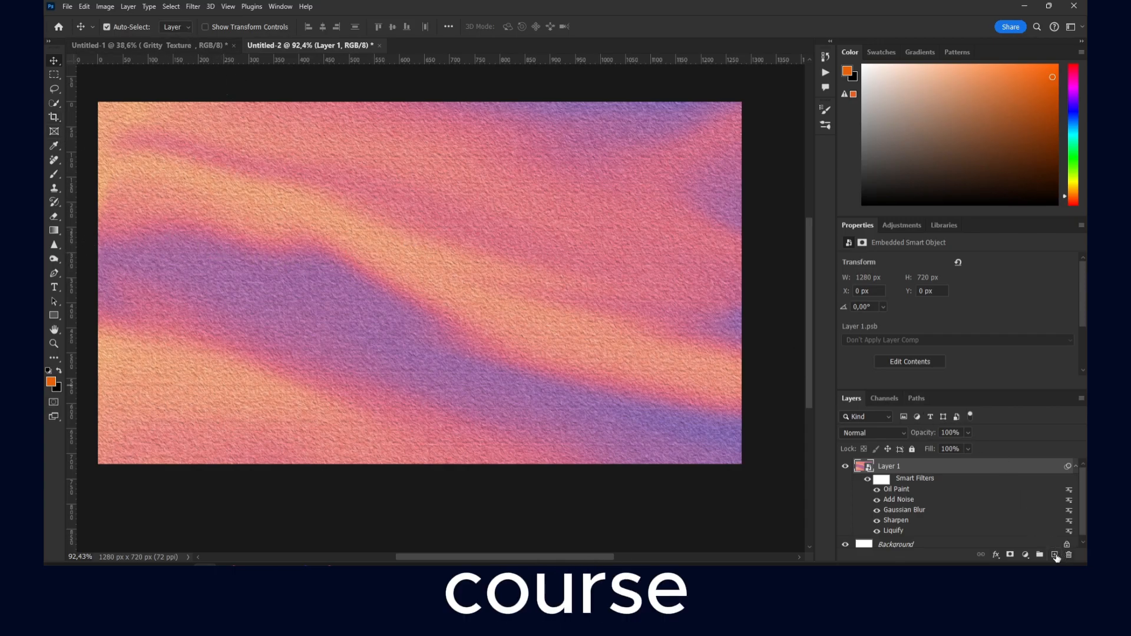
click(1025, 554)
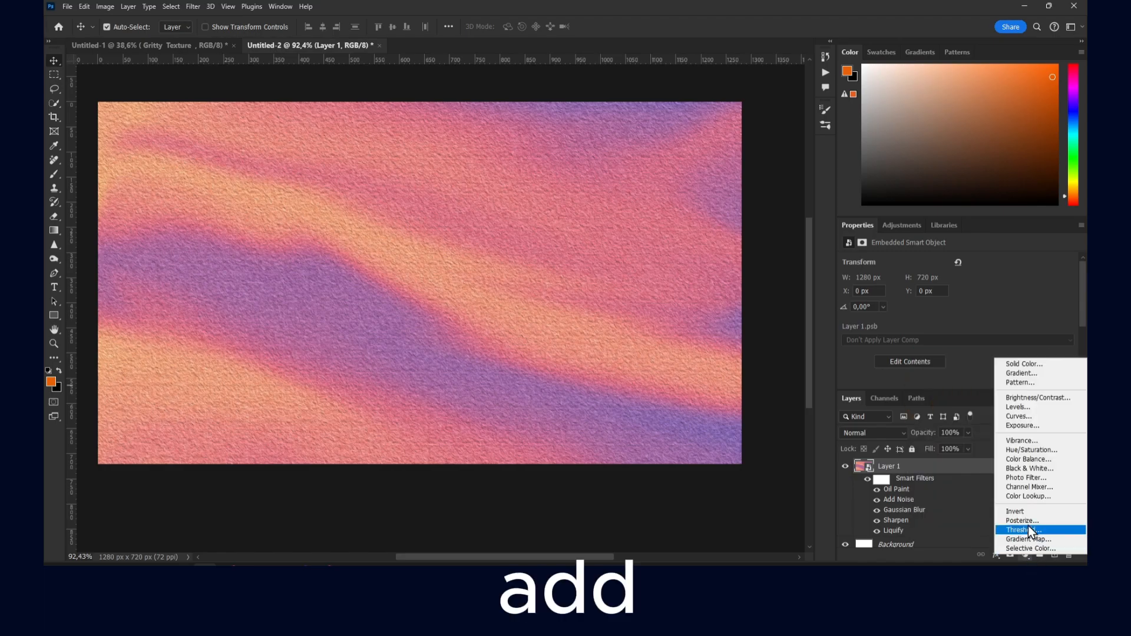
click(1030, 398)
drag(957, 295, 992, 322)
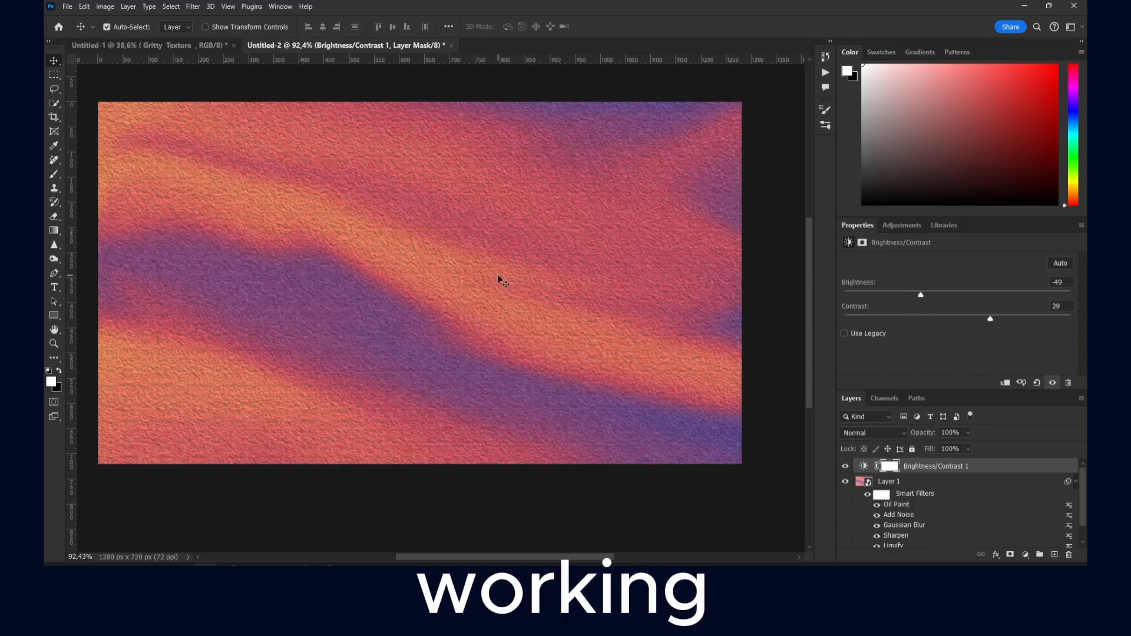
- Blend the Brightness/Contrast layer in Overlay mode and set its brightness to -25 and contrast to -20
click(883, 433)
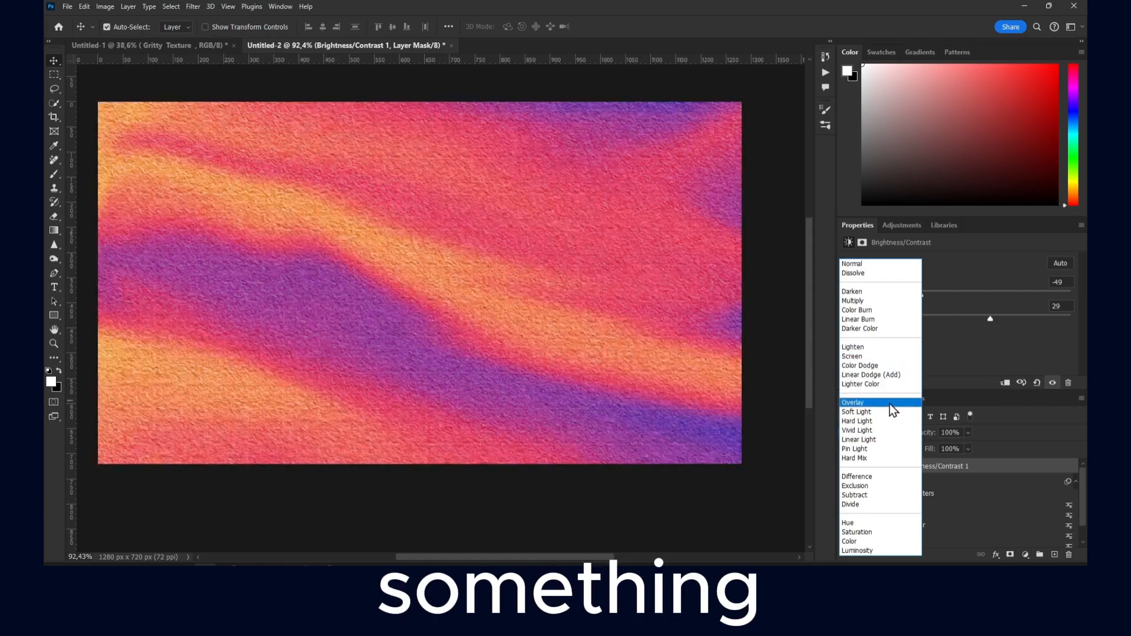
click(889, 406)
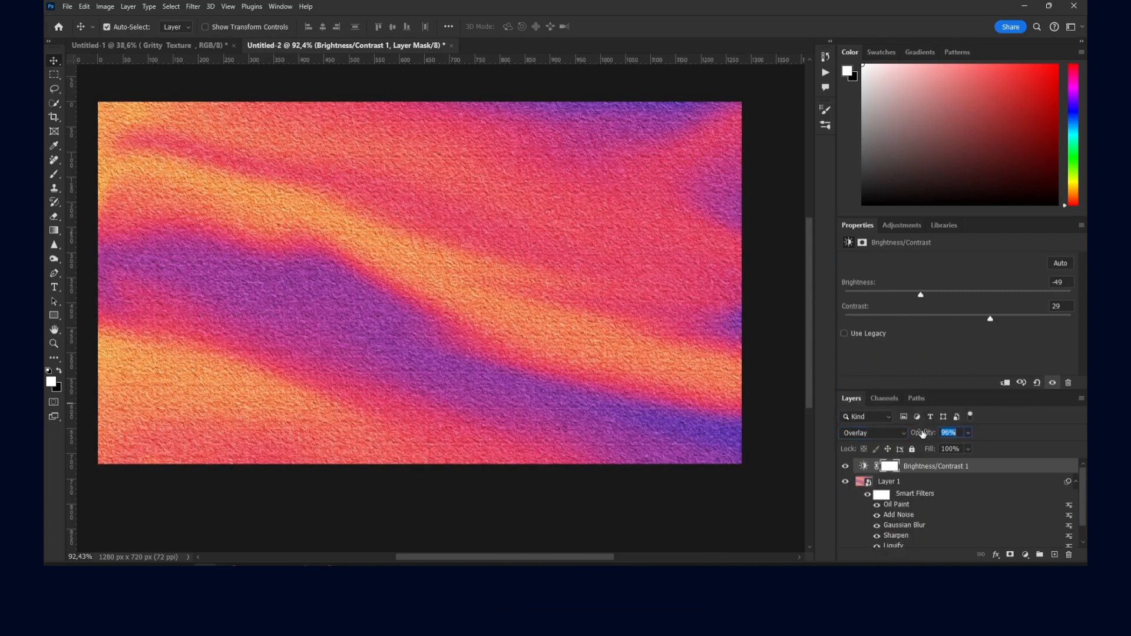
click(894, 433)
drag(942, 298, 1017, 318)
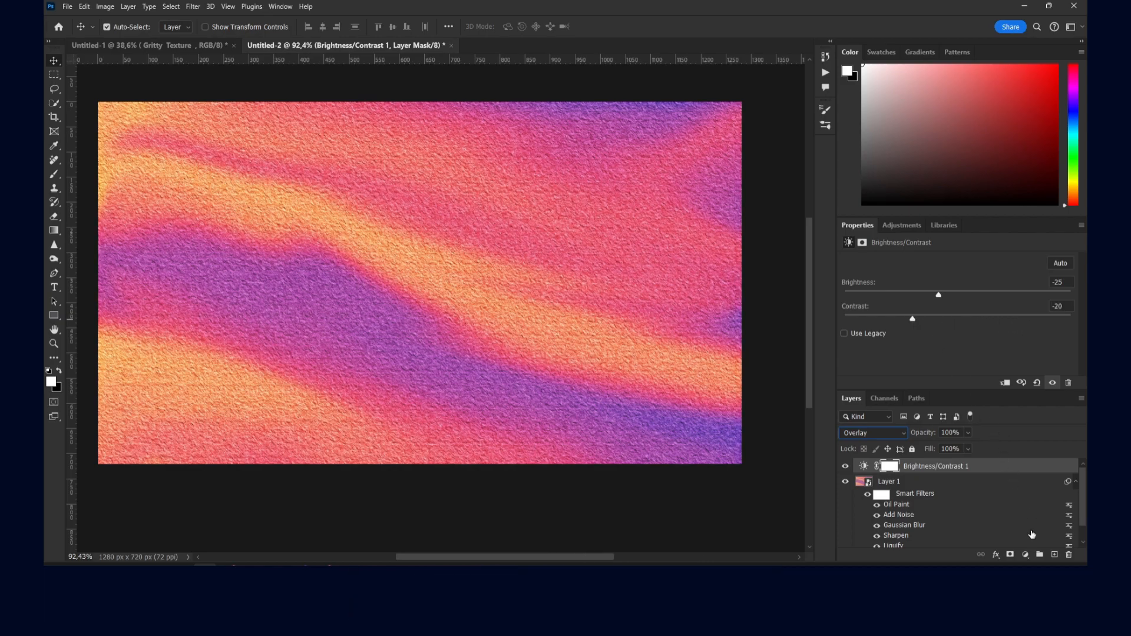
- Add an Exposure adjustment layer on top with exposure -0.29, offset -0.0505 and gamma correction 0.93
click(1024, 555)
click(1038, 429)
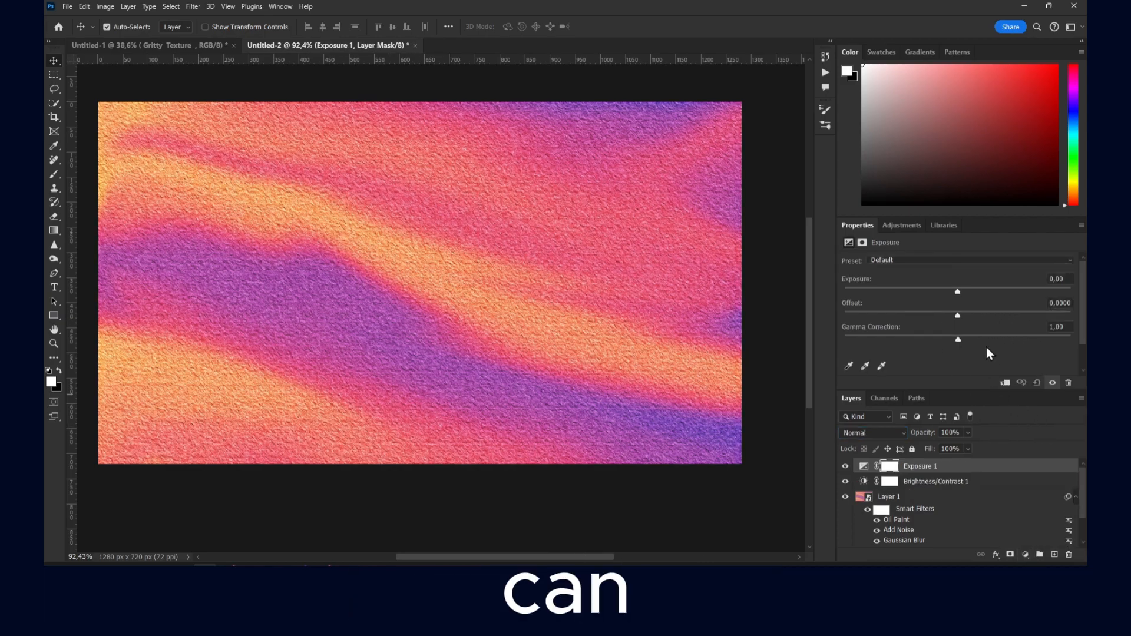
drag(954, 295, 964, 336)
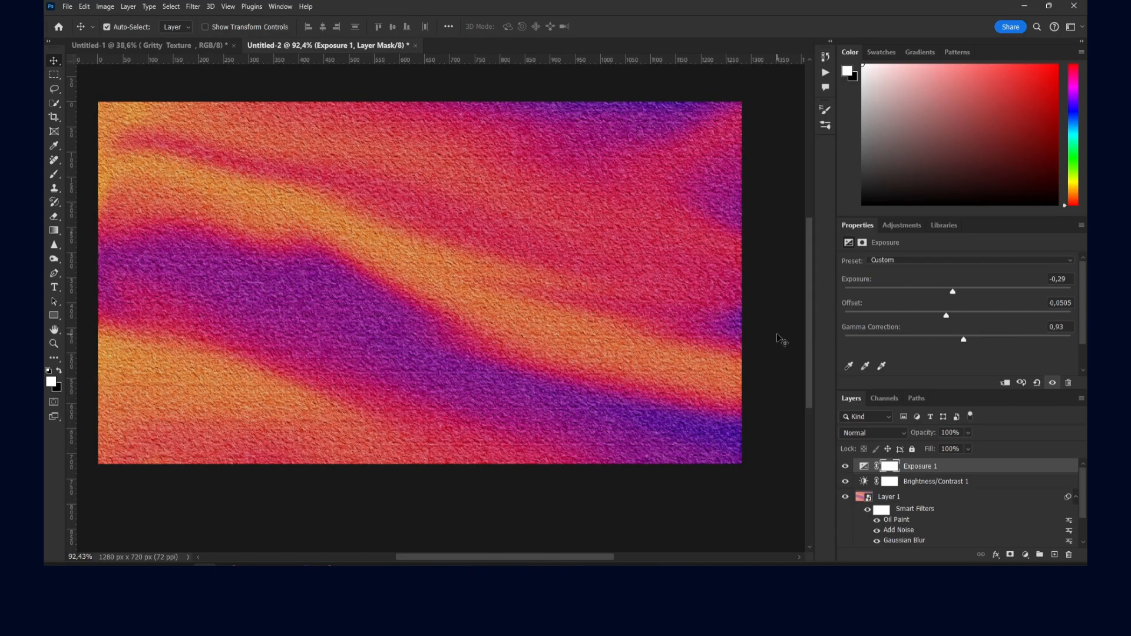